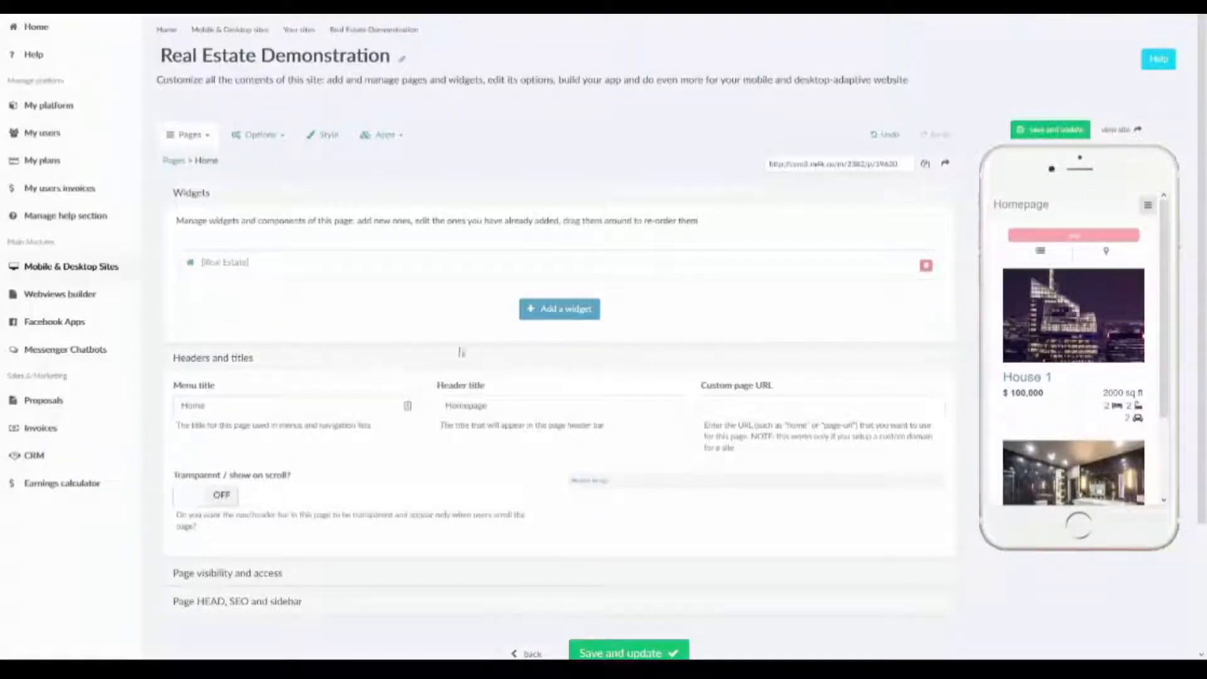
pyautogui.click(580, 313)
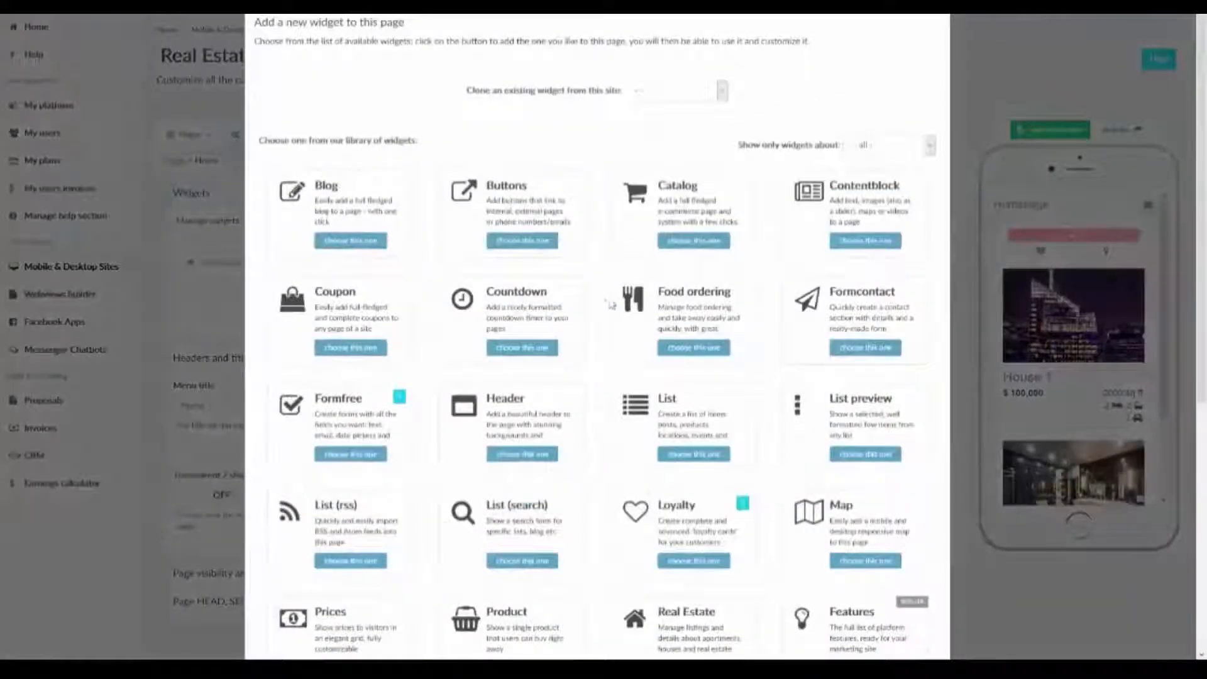
pyautogui.scroll(-5, 661, 497)
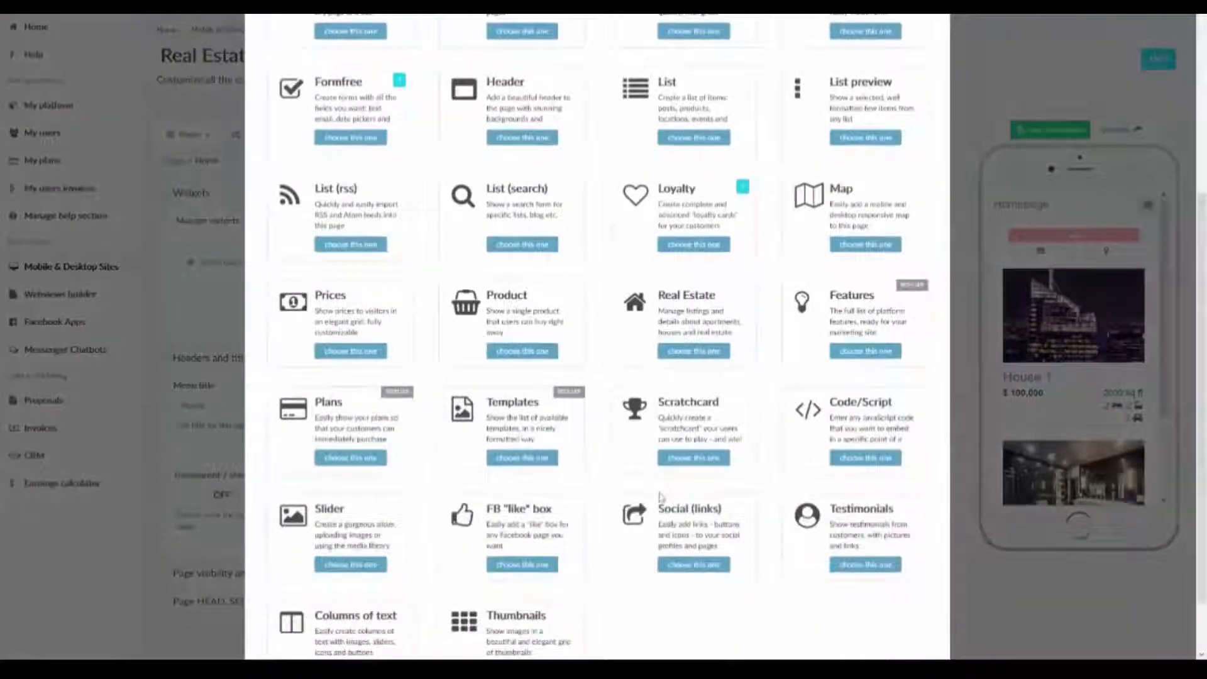
pyautogui.click(697, 324)
pyautogui.click(973, 324)
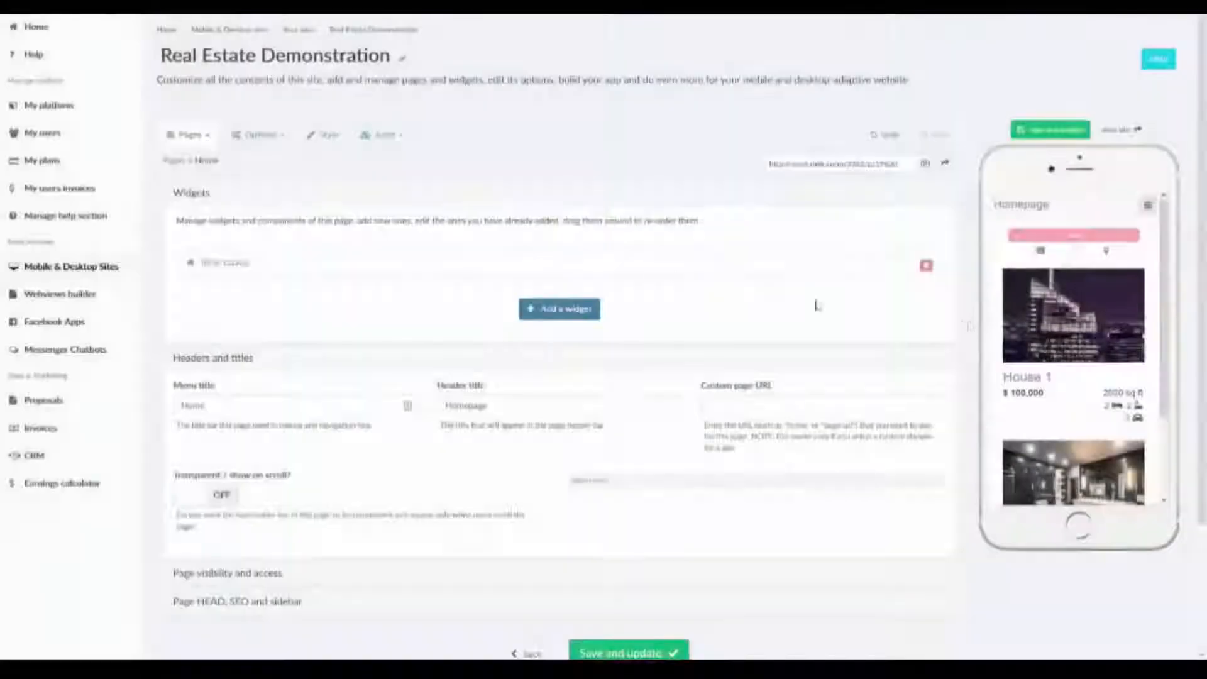
# Step: Open the home page's Real Estate widget and add a new item to its property list
pyautogui.click(236, 265)
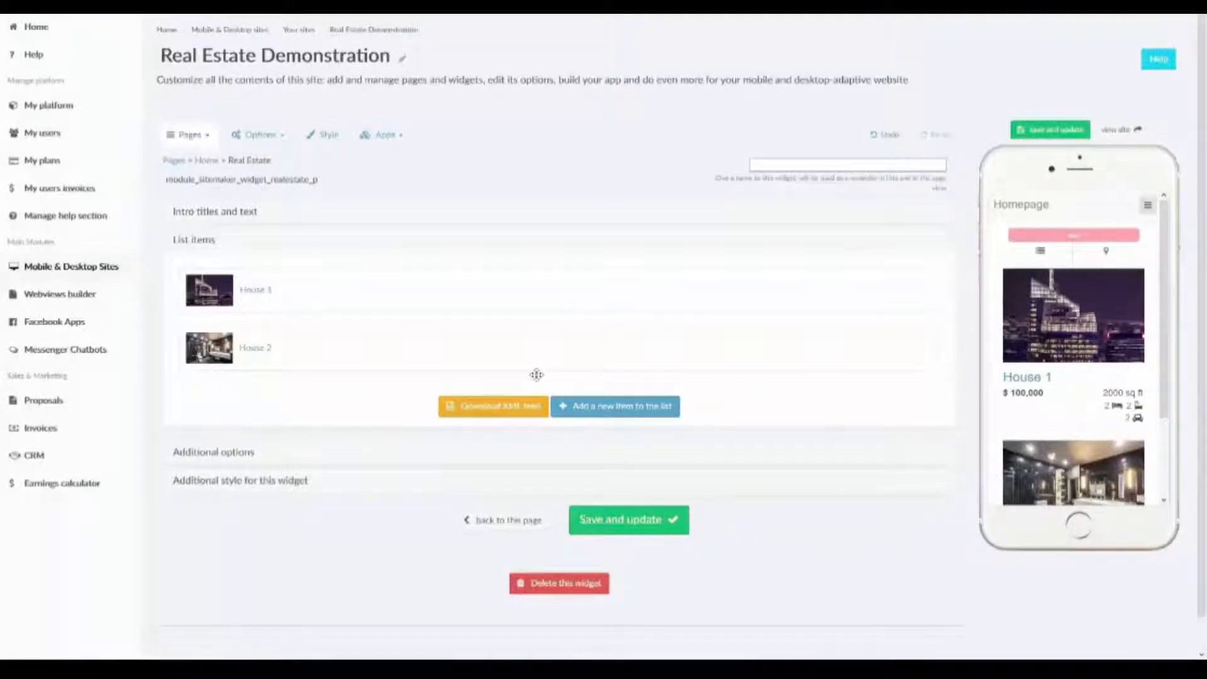
pyautogui.click(625, 409)
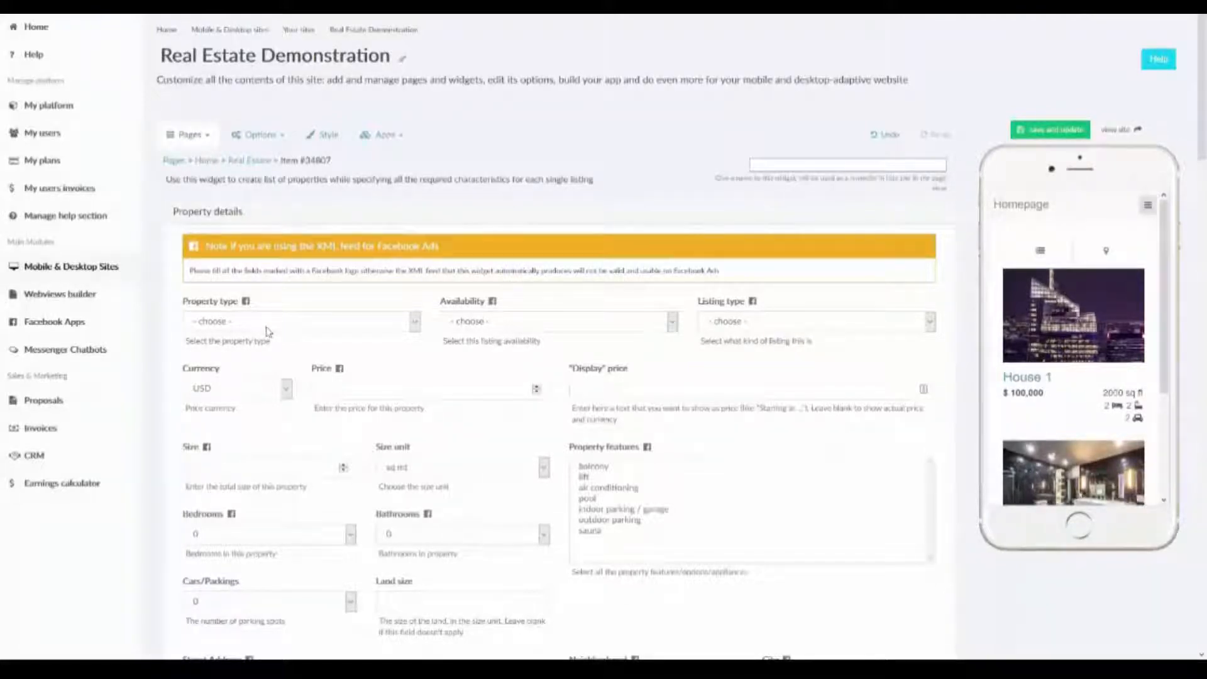
# Step: Set the new listing's property type to apartment, availability to for rent, and listing type to for rent by owner
pyautogui.click(371, 322)
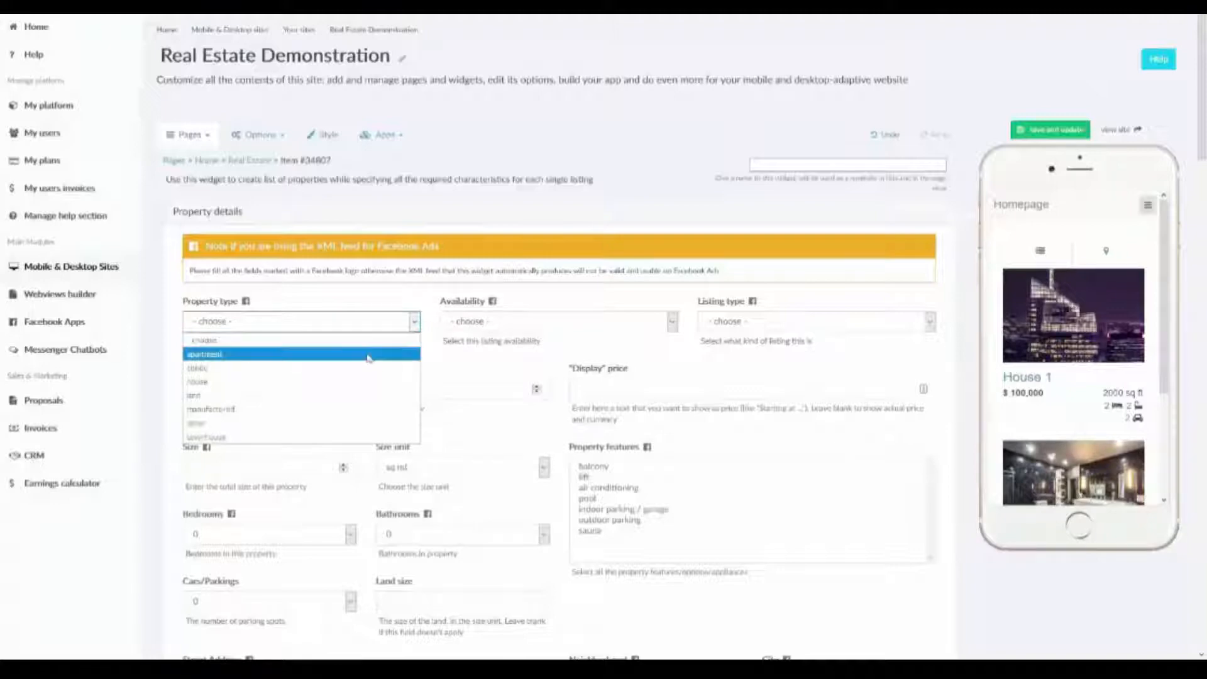
pyautogui.click(368, 356)
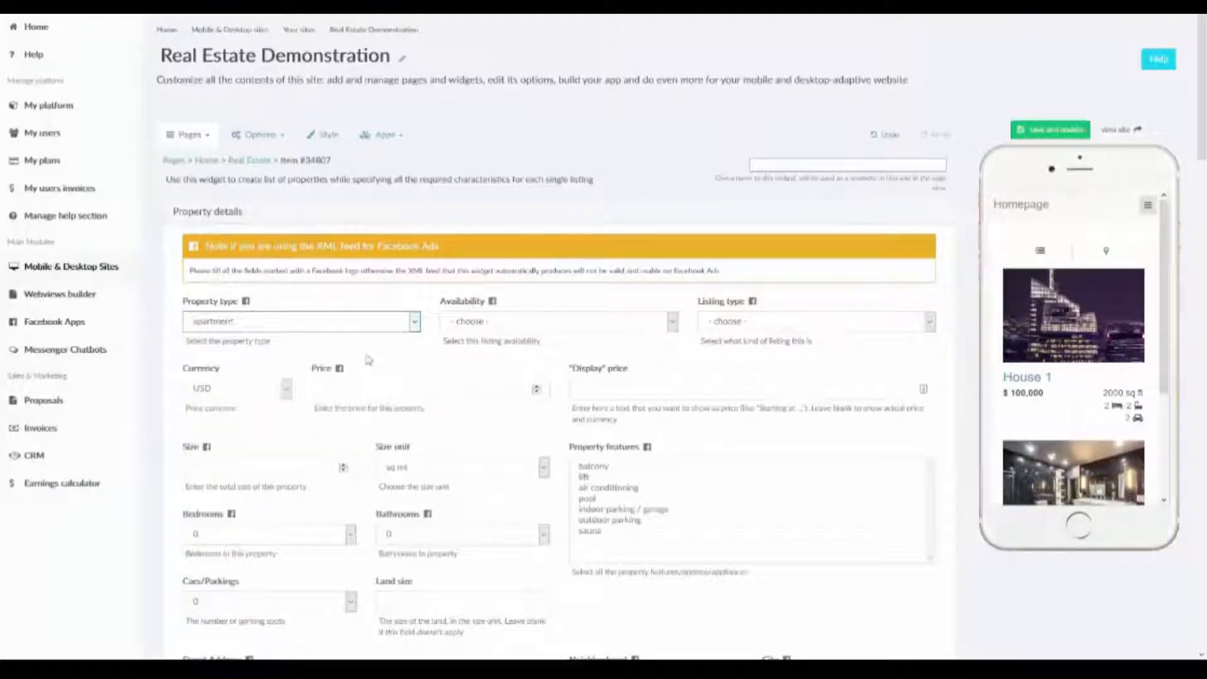
pyautogui.click(466, 324)
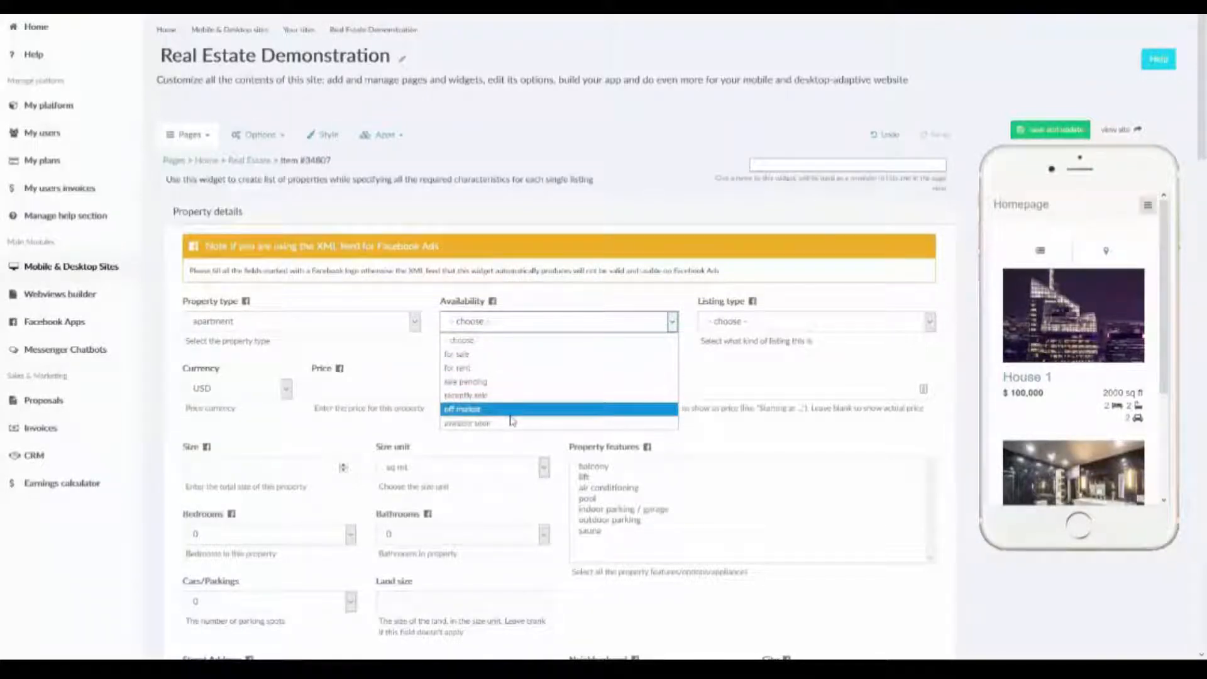
pyautogui.click(494, 368)
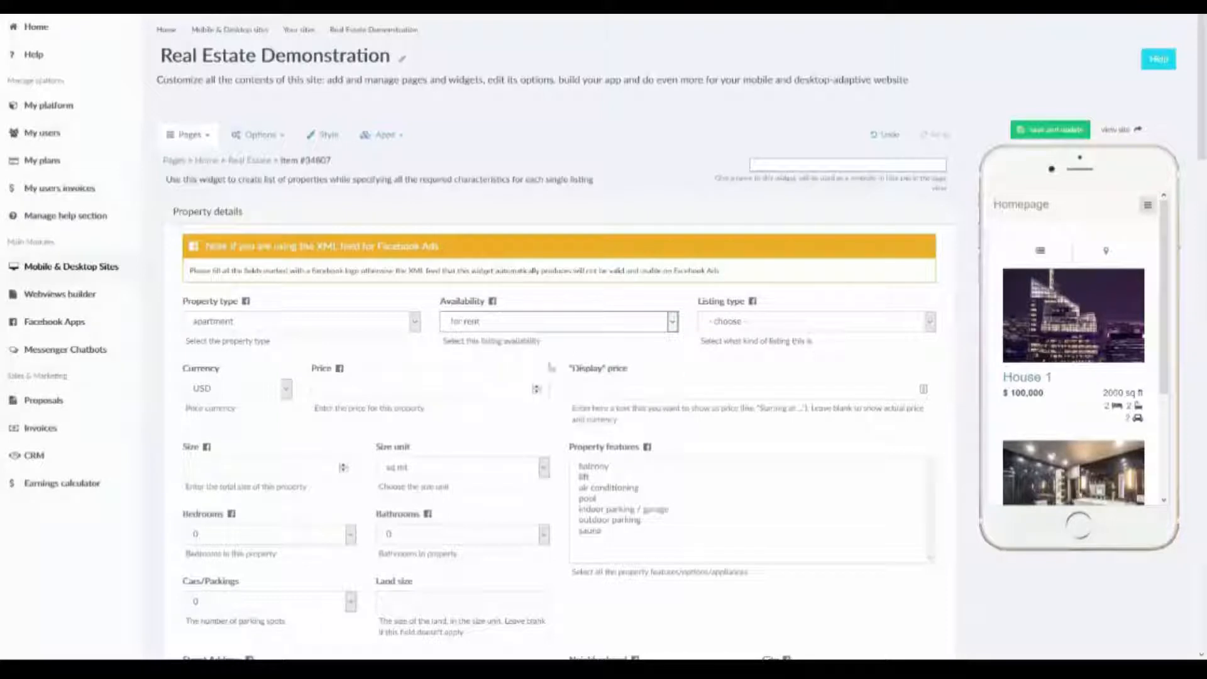
pyautogui.click(767, 322)
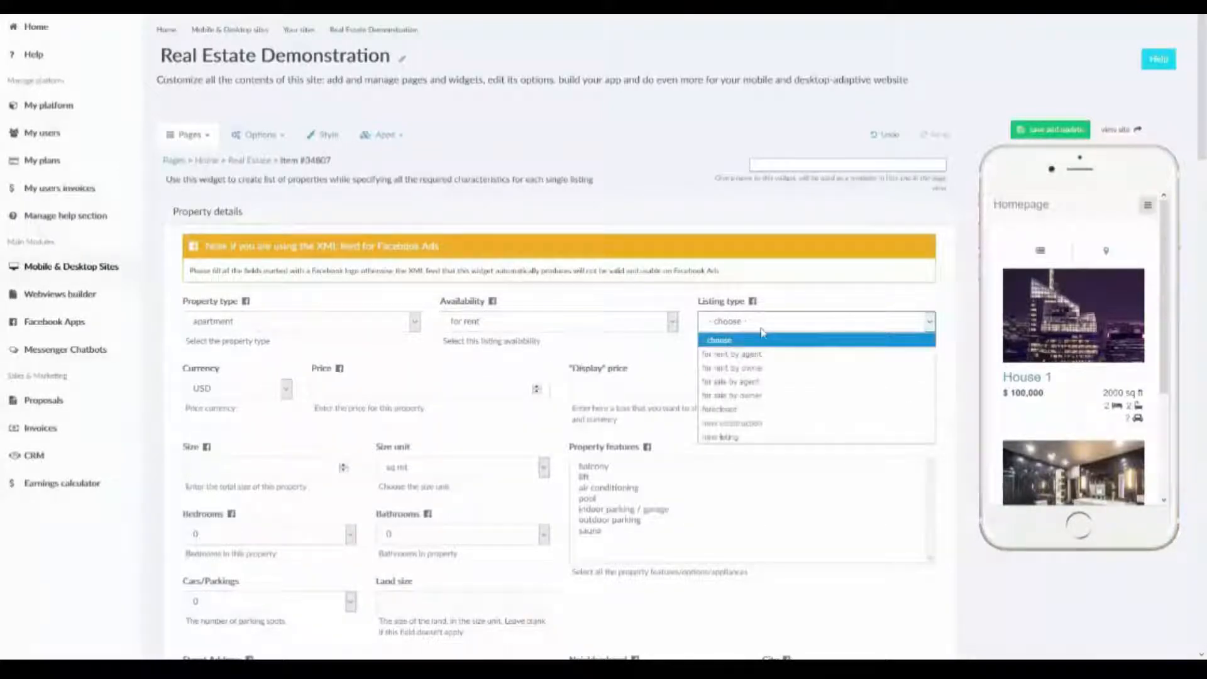
pyautogui.click(777, 368)
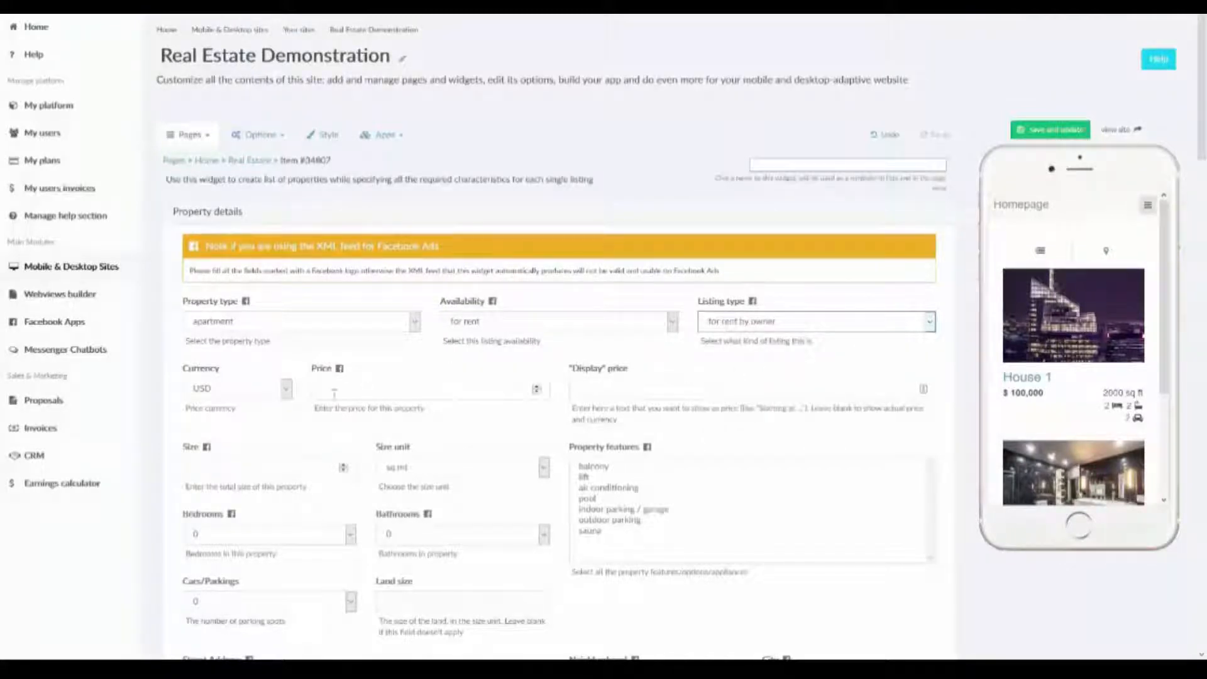
# Step: Set the listing's price to 30000 in USD and save the item to update the phone preview
pyautogui.click(287, 388)
pyautogui.click(287, 390)
pyautogui.click(287, 390)
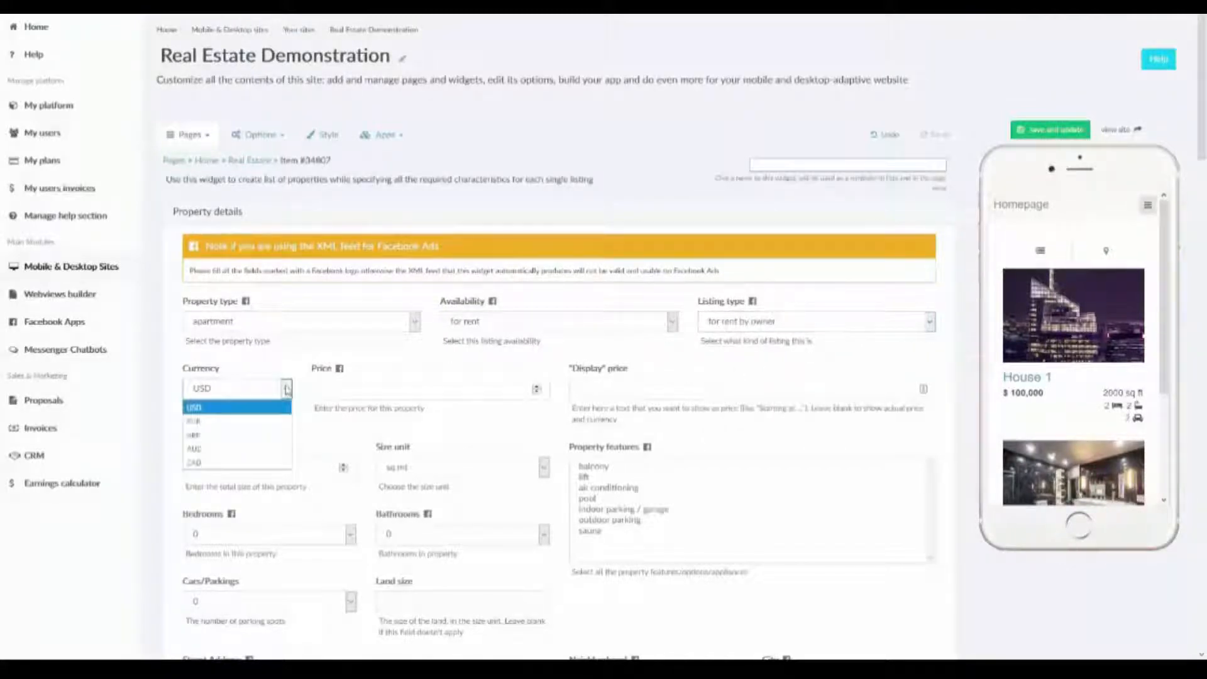
pyautogui.click(287, 388)
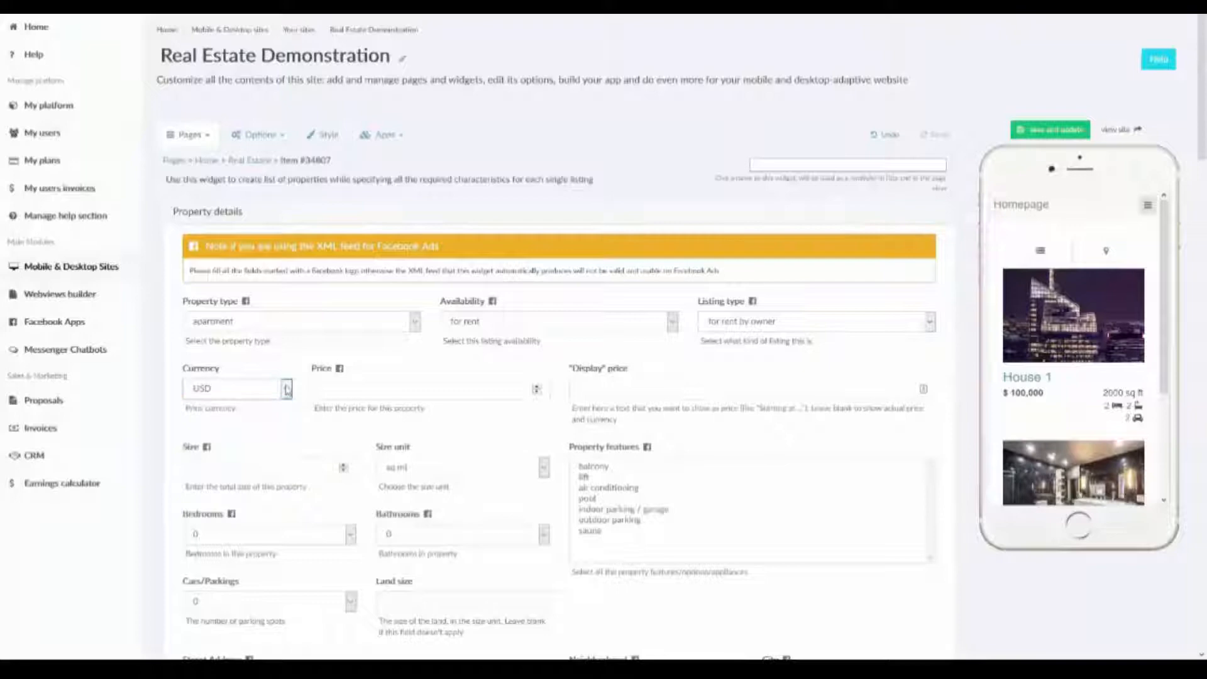
pyautogui.click(366, 393)
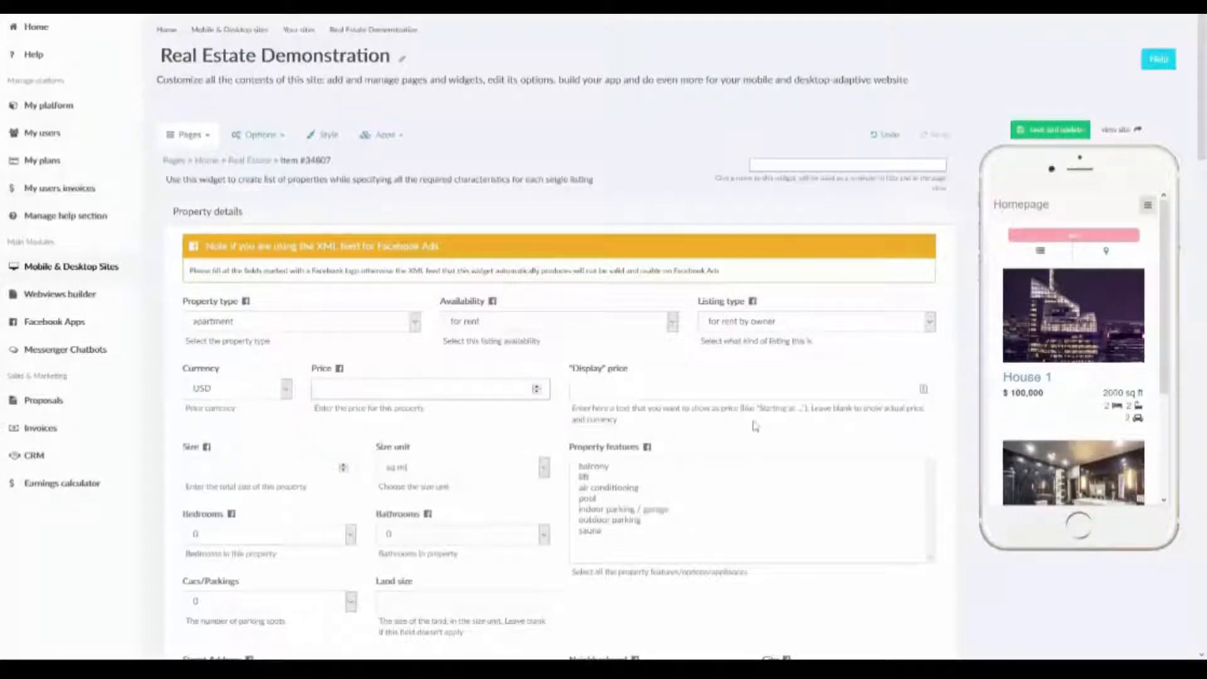
pyautogui.write('200')
pyautogui.write('0000')
pyautogui.scroll(-3, 1066, 352)
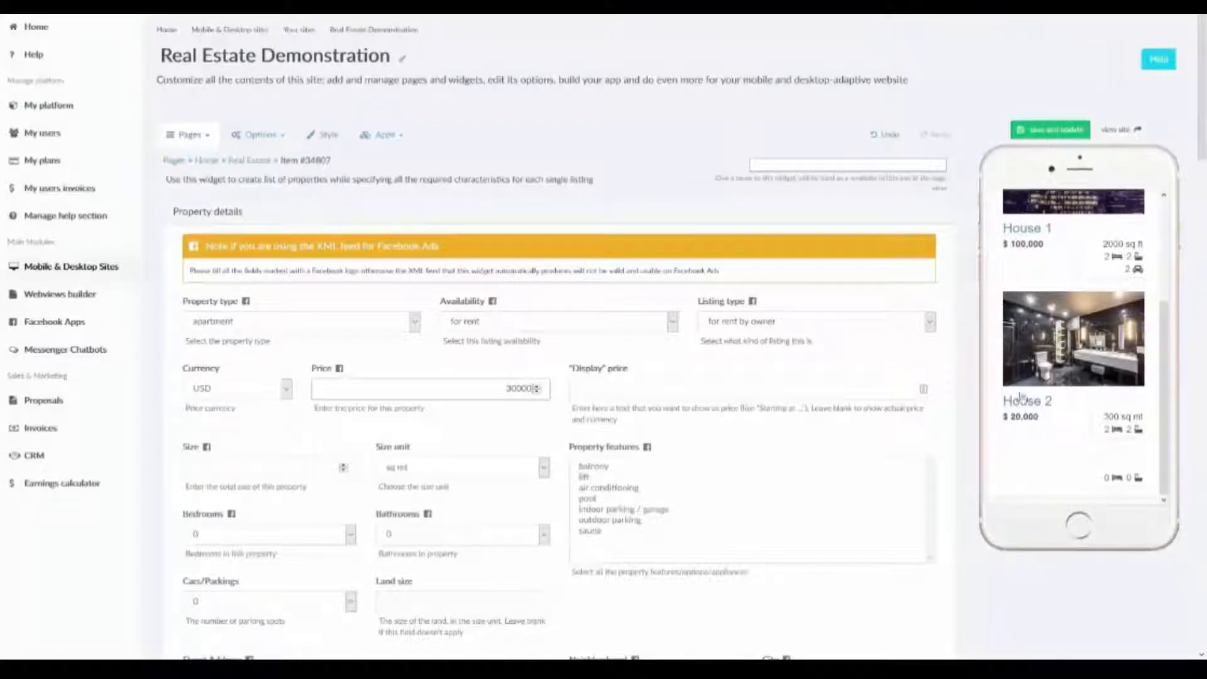
pyautogui.click(607, 390)
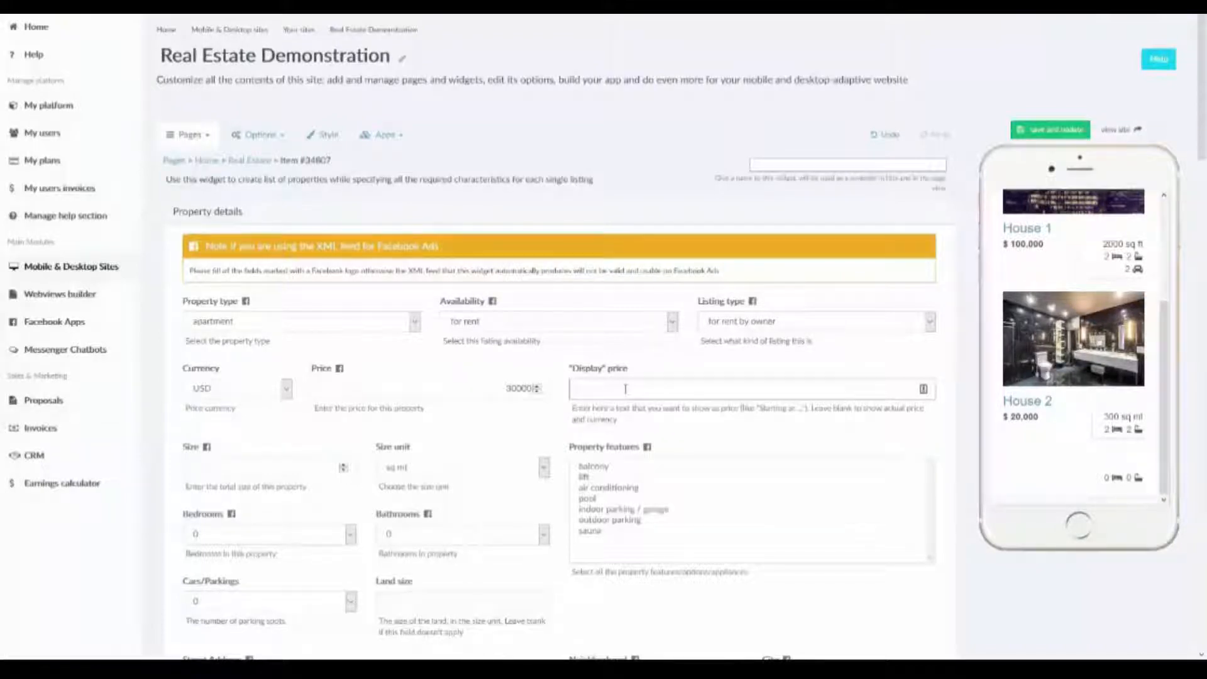
pyautogui.click(1059, 131)
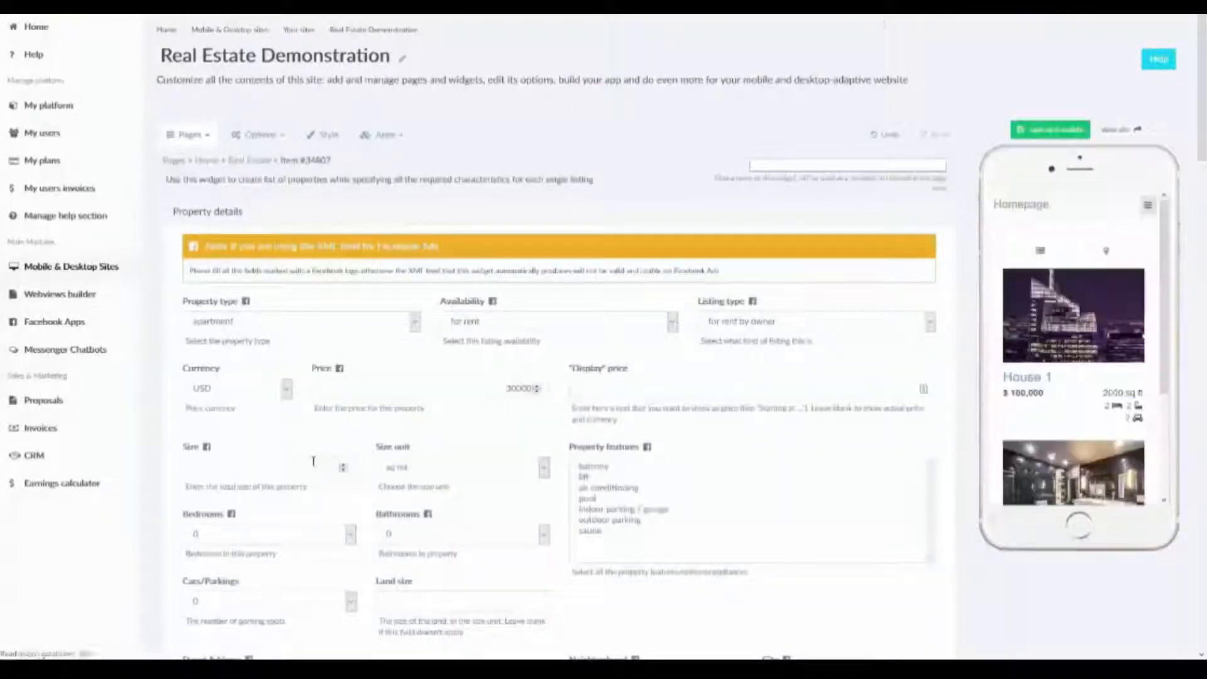
pyautogui.scroll(-3, 1033, 470)
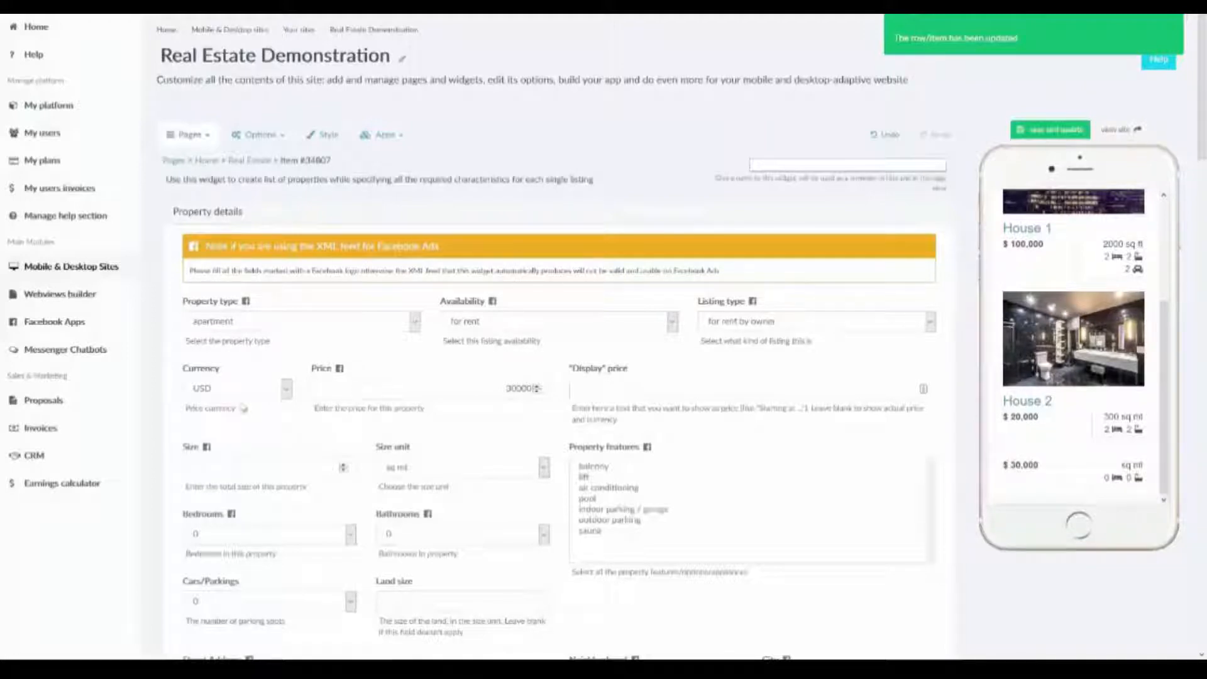
# Step: Enter "10 Goats" as the listing's display price, save the item and check the price in the phone preview
pyautogui.click(664, 390)
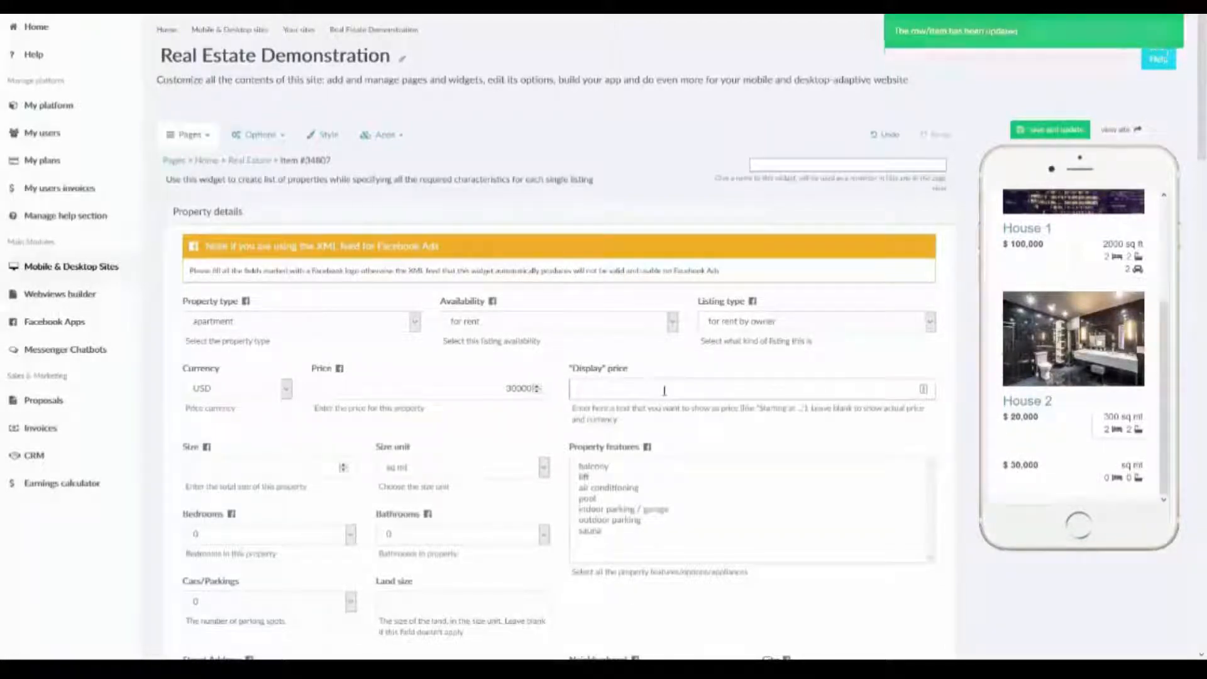
pyautogui.write('1')
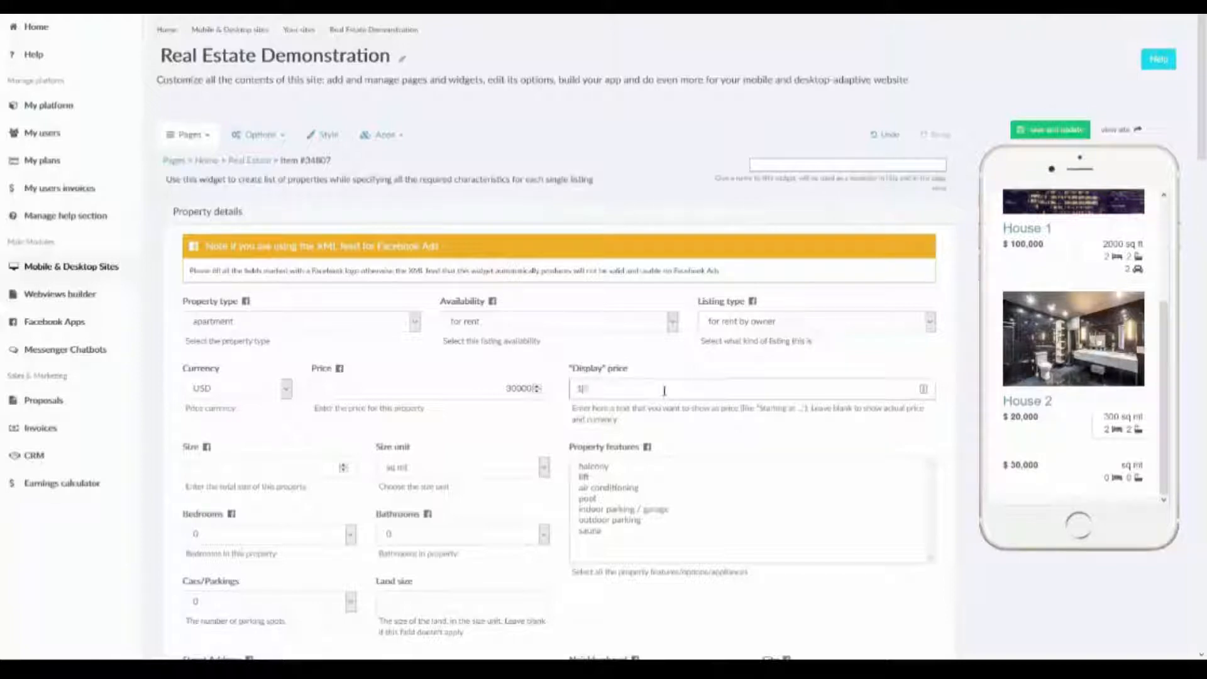
pyautogui.write('0 Guad')
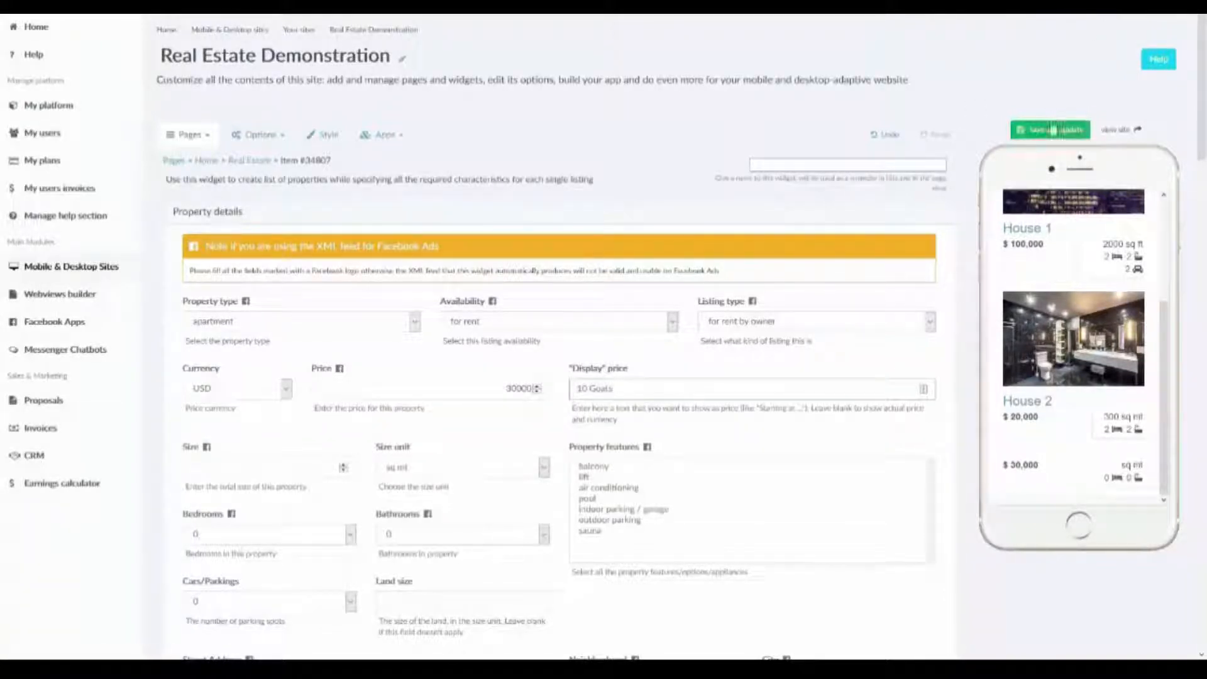
pyautogui.click(1032, 130)
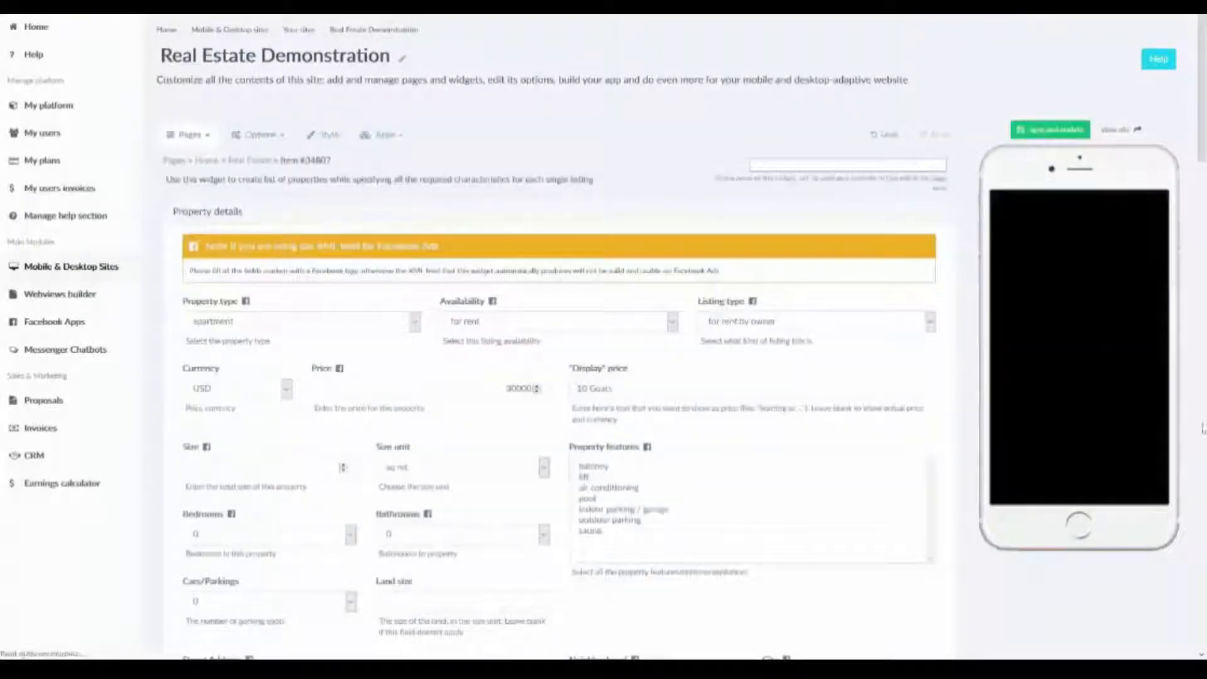
pyautogui.scroll(-3, 1071, 371)
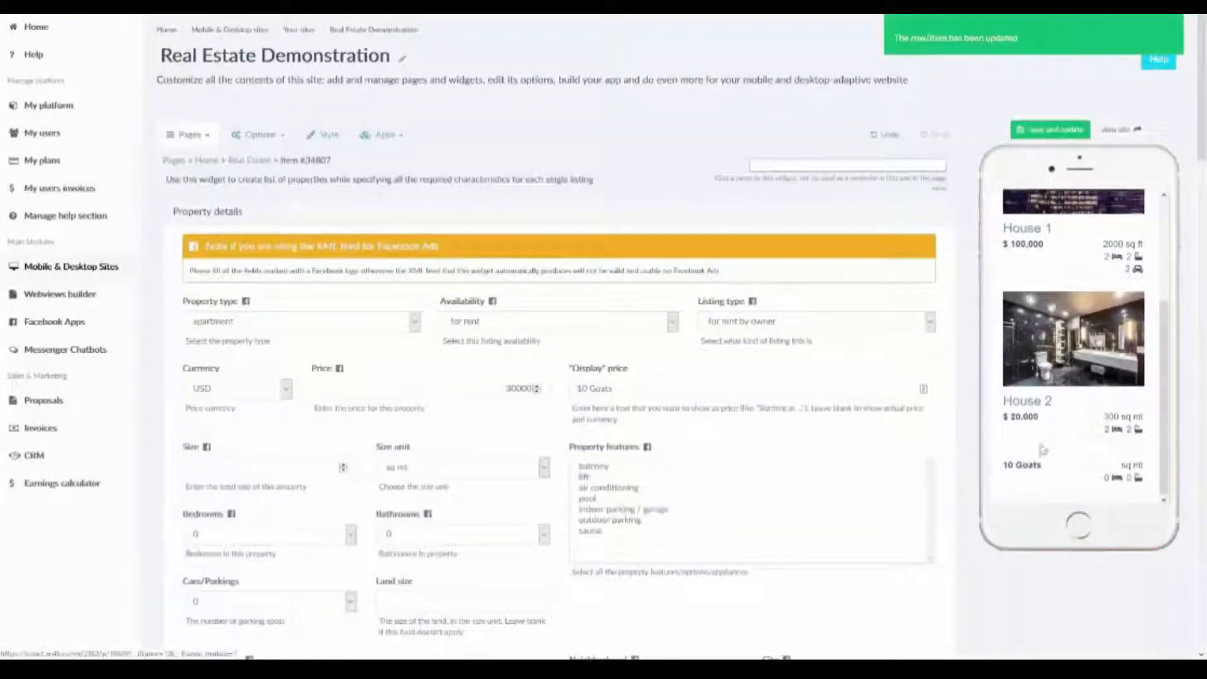
pyautogui.moveTo(1045, 465); pyautogui.dragTo(1002, 465)
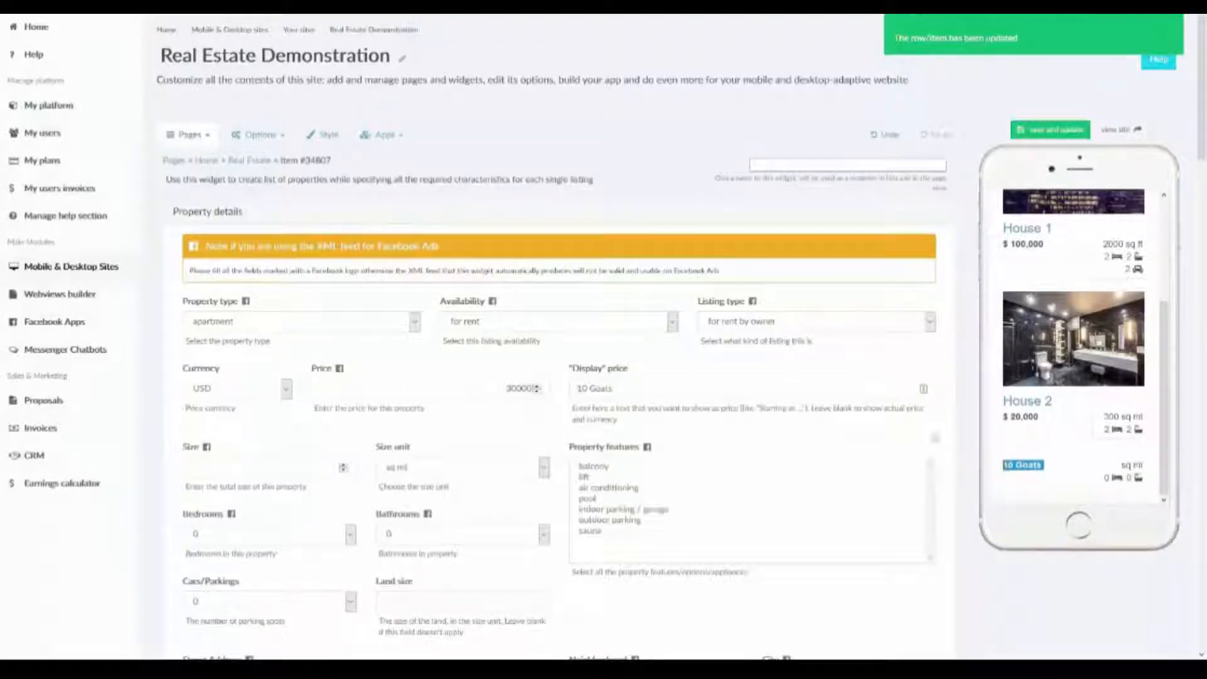
# Step: Clear the listing's display price and save the item again
pyautogui.tripleClick(699, 389)
pyautogui.press('BackSpace')
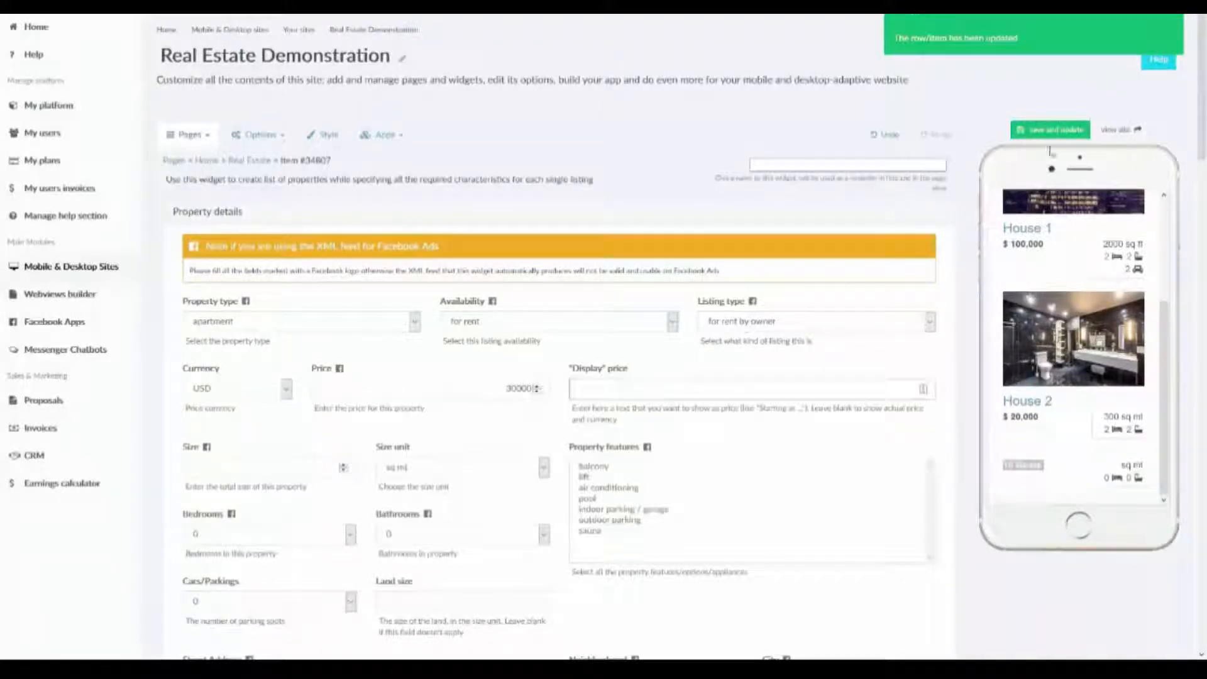
pyautogui.click(1047, 131)
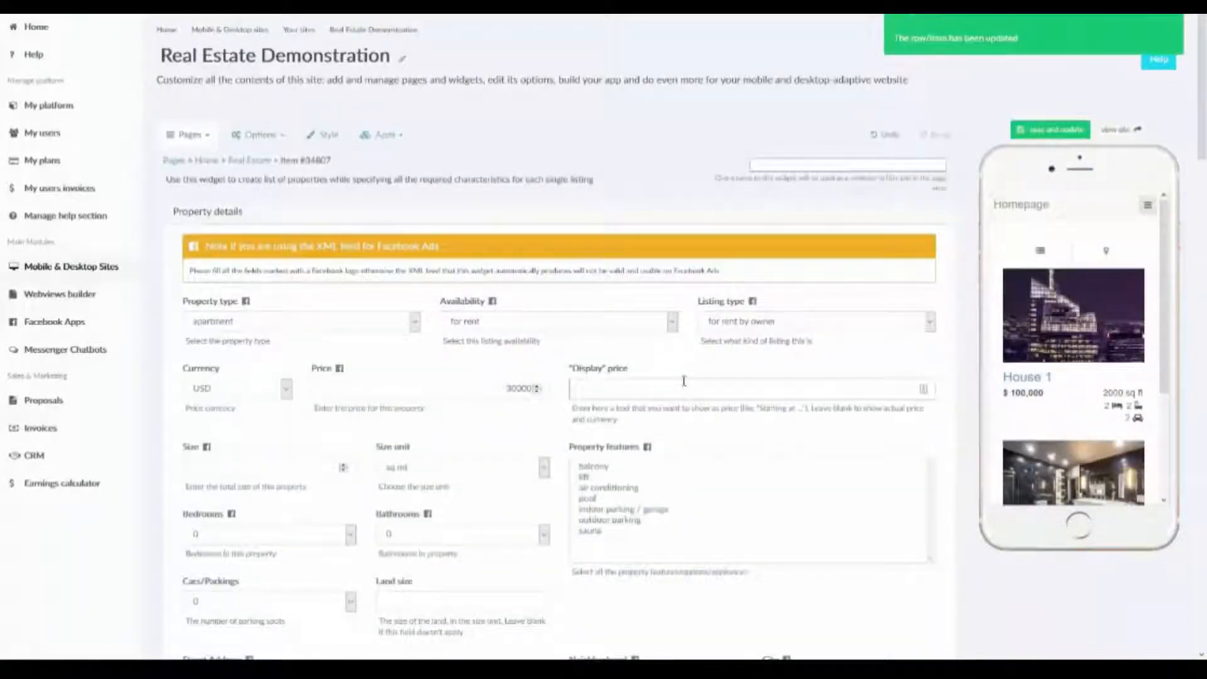
# Step: Set the property's size to 401 with sq ft as the size unit
pyautogui.scroll(-1, 423, 418)
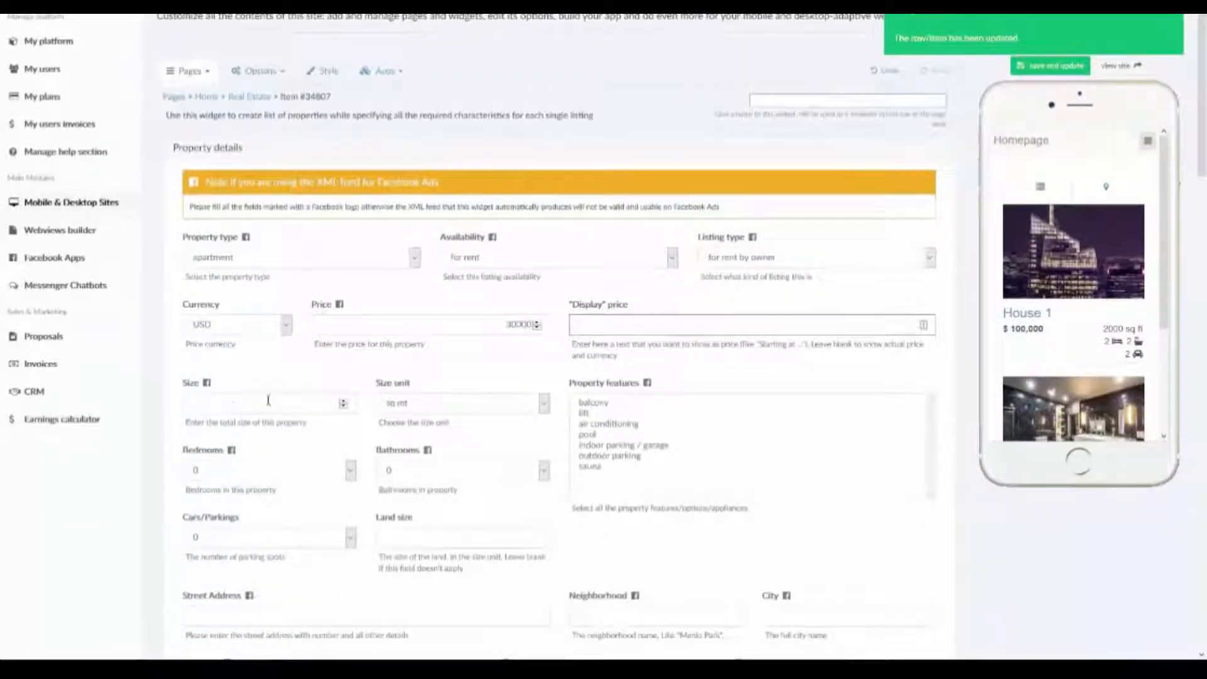
pyautogui.click(491, 413)
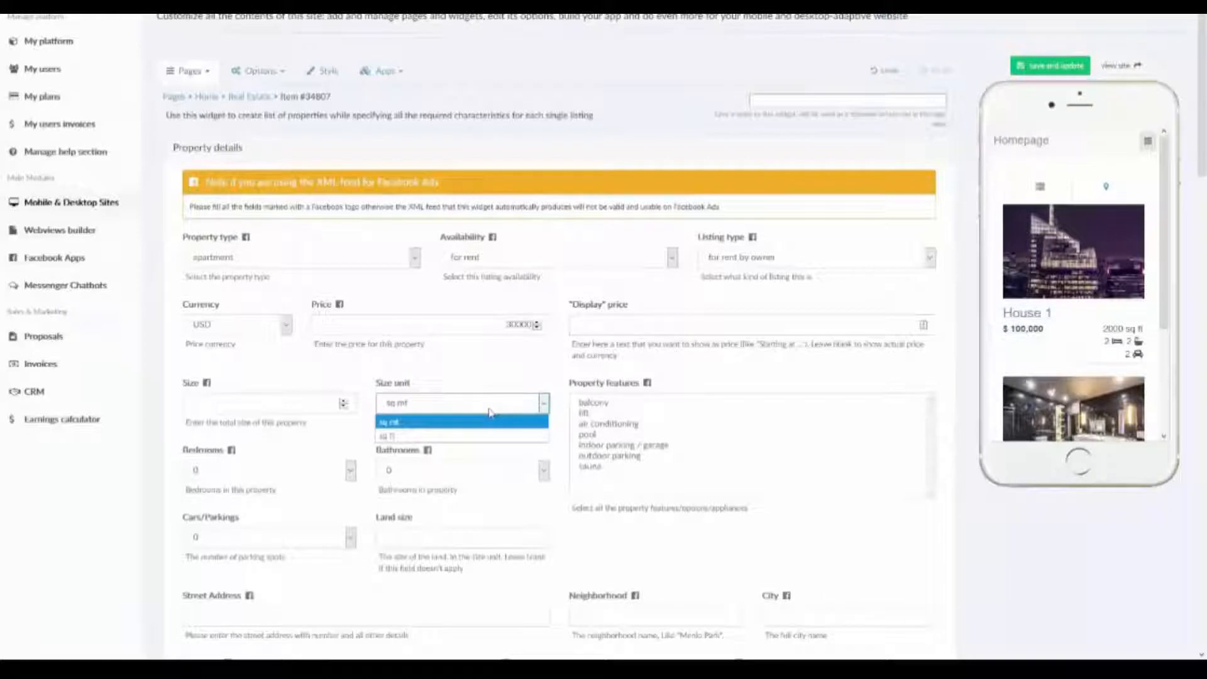
pyautogui.click(478, 436)
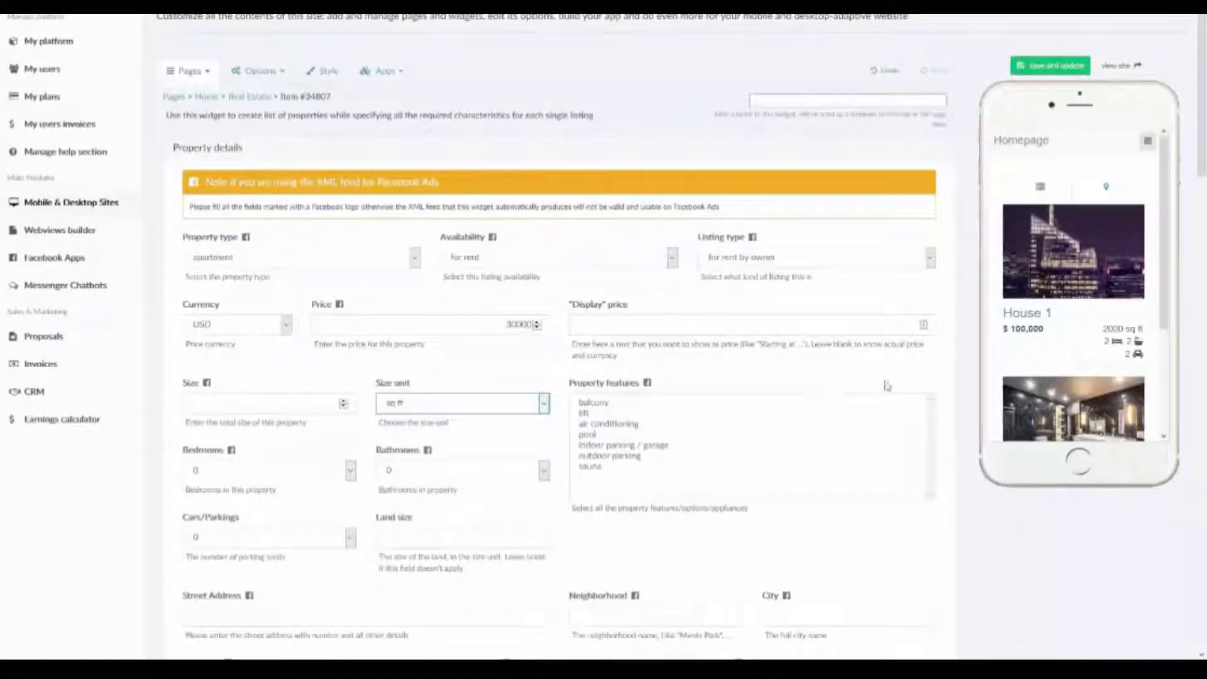
pyautogui.scroll(-2, 1114, 366)
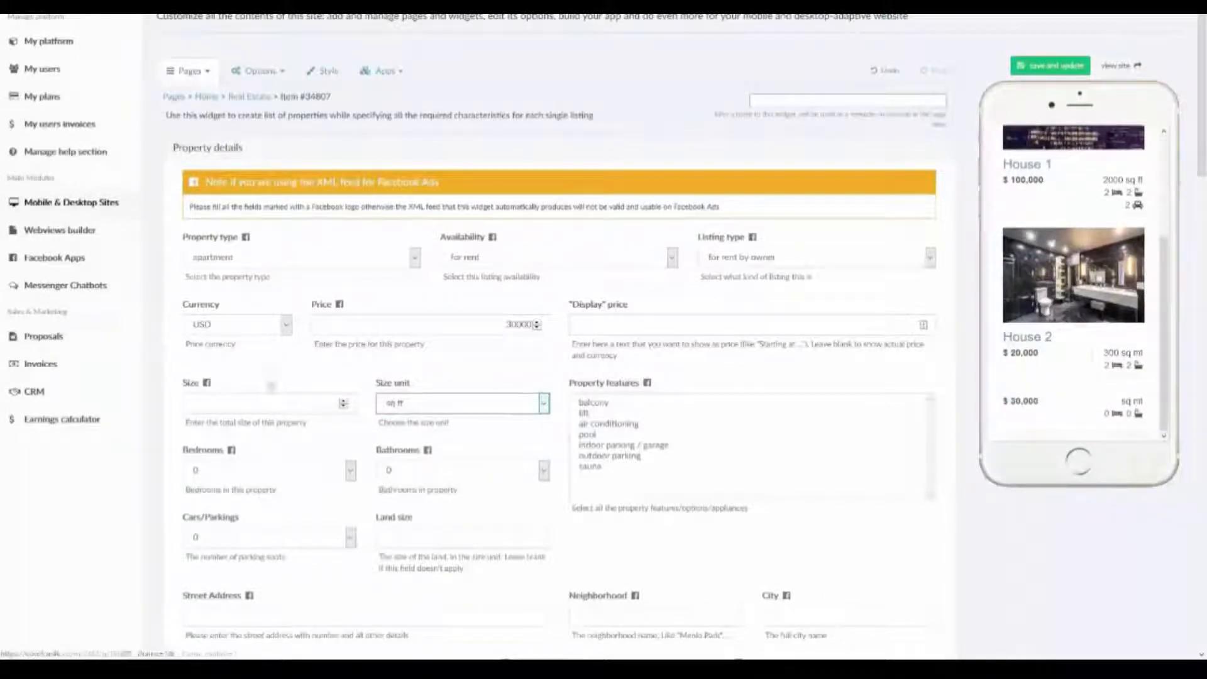
pyautogui.click(255, 404)
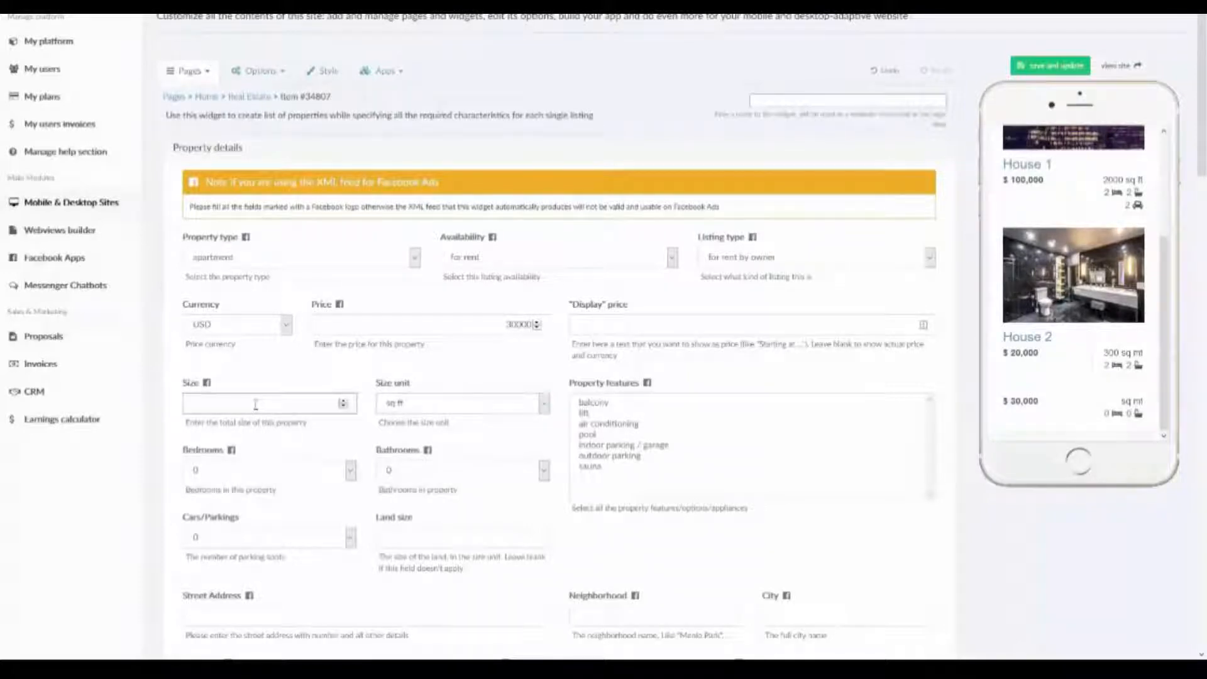
pyautogui.write('401')
pyautogui.click(725, 376)
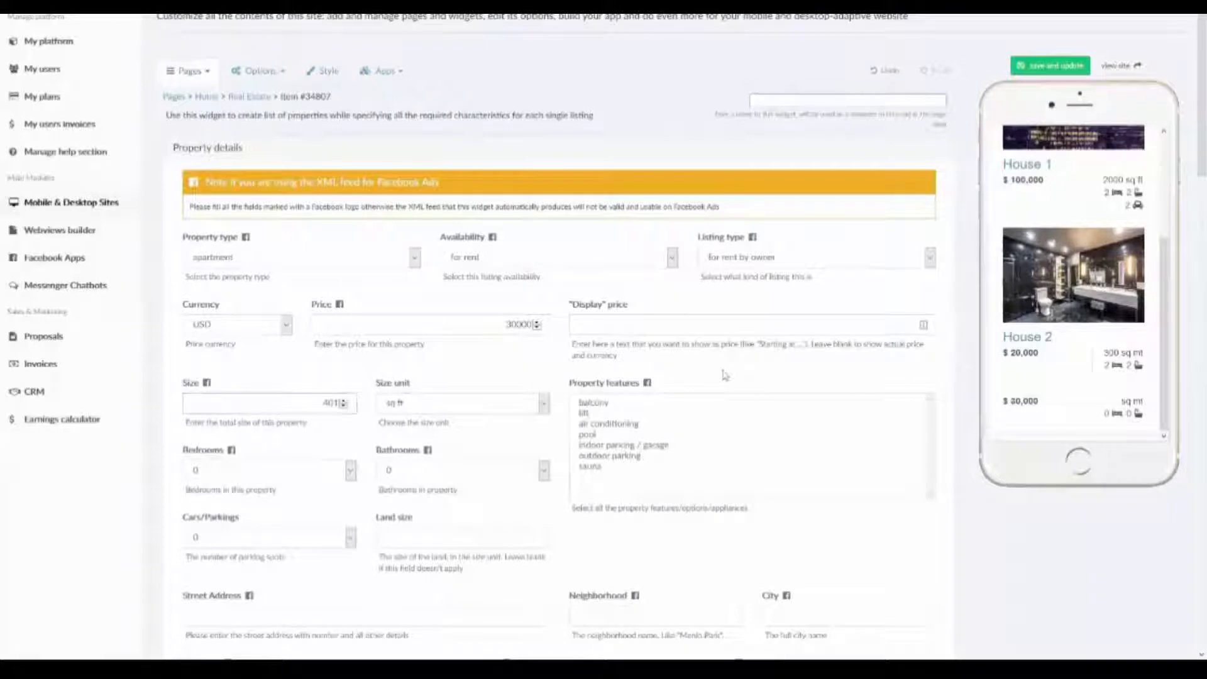
# Step: Select balcony, air conditioning and pool as the listing's property features
pyautogui.click(598, 403)
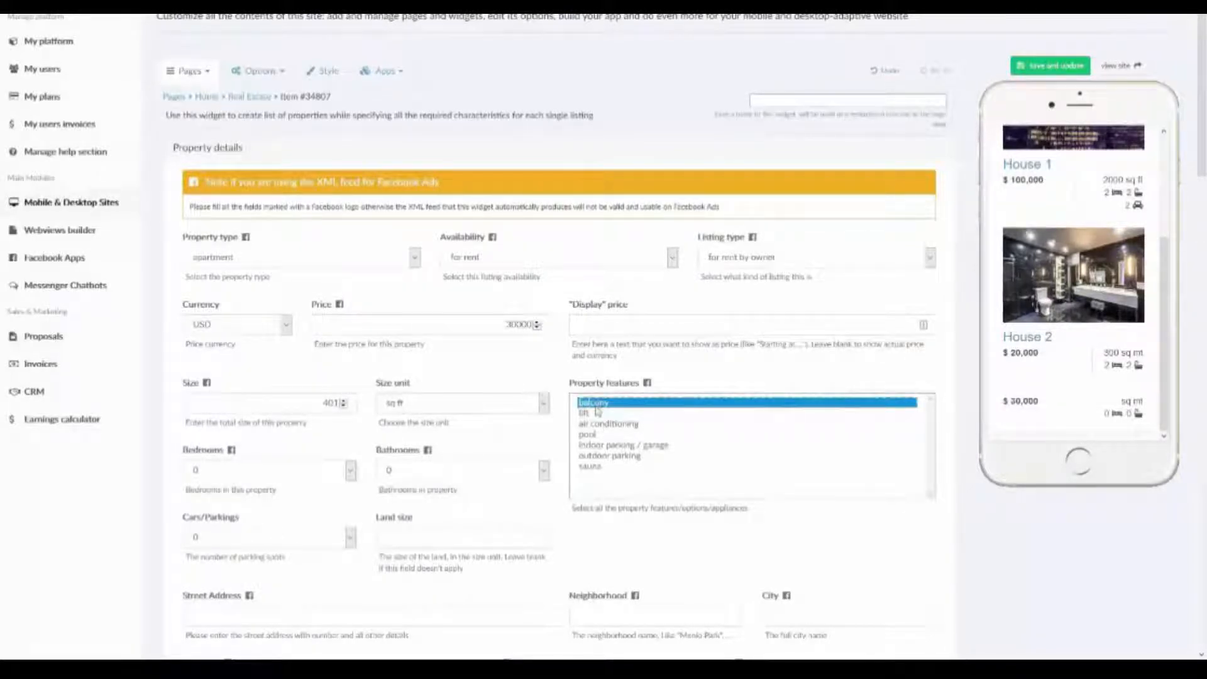
pyautogui.keyDown('ctrl'); pyautogui.click(608, 425); pyautogui.keyUp('ctrl')
pyautogui.keyDown('ctrl'); pyautogui.click(603, 446); pyautogui.keyUp('ctrl')
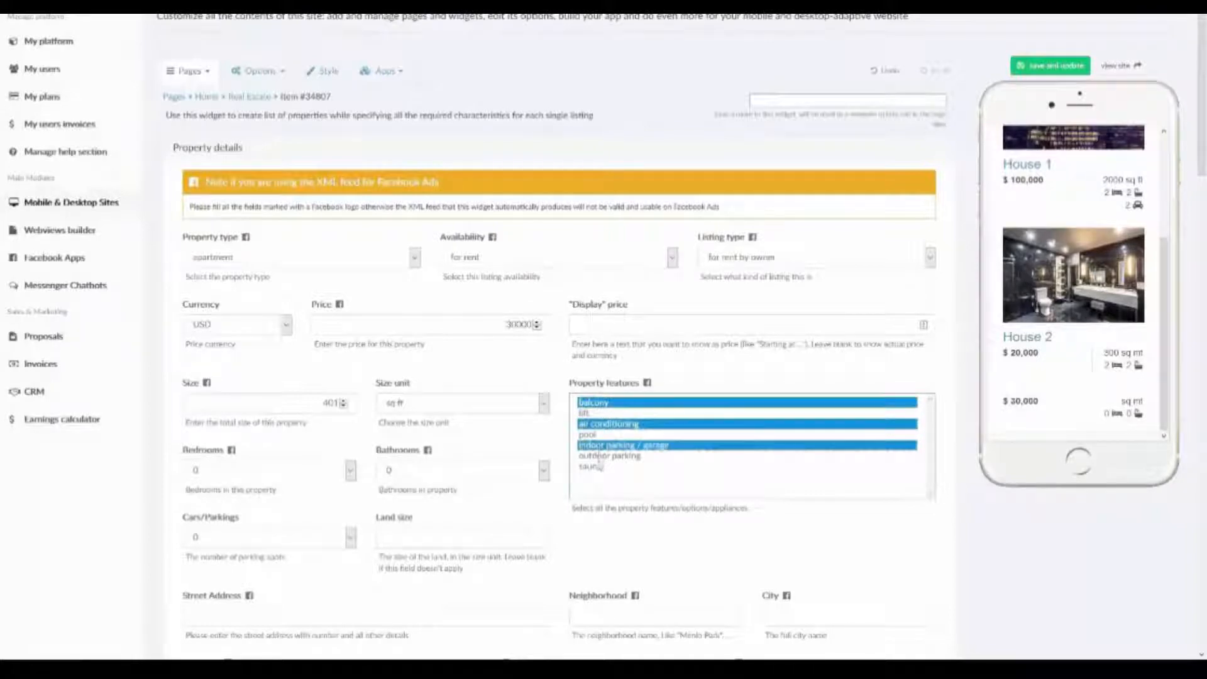
pyautogui.keyDown('ctrl'); pyautogui.click(590, 446); pyautogui.keyUp('ctrl')
pyautogui.keyDown('ctrl'); pyautogui.click(591, 435); pyautogui.keyUp('ctrl')
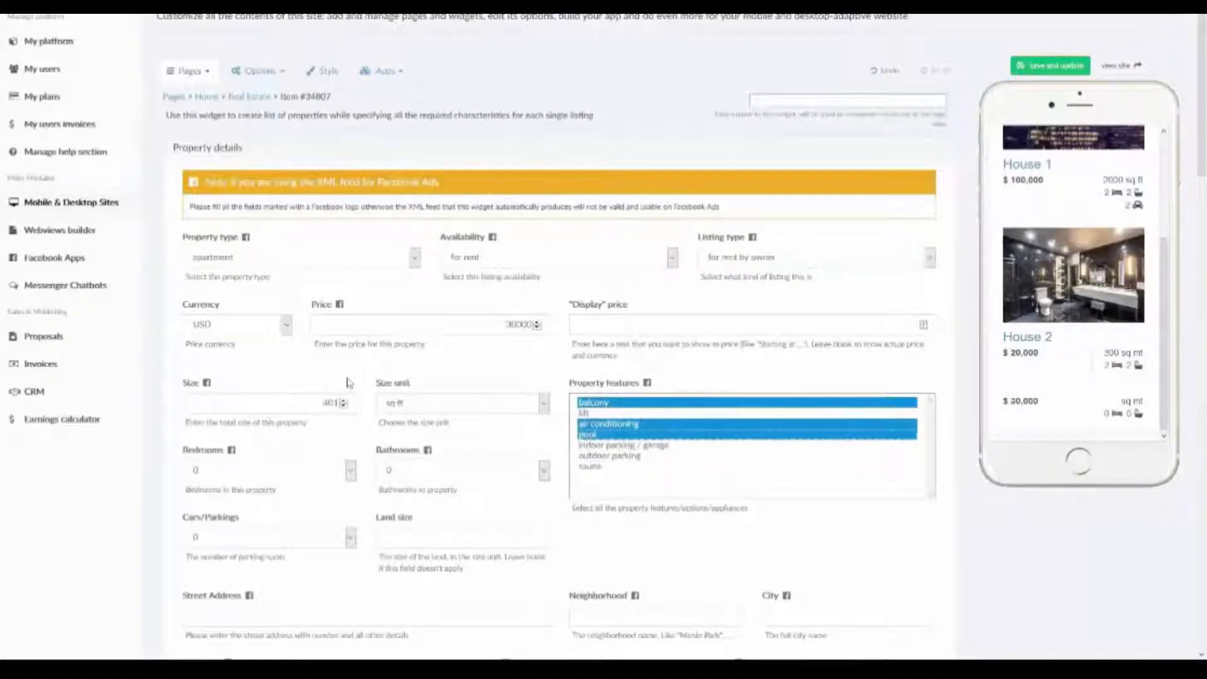
# Step: Set the property's bedrooms, bathrooms and cars/parkings to 1 each
pyautogui.scroll(-1, 348, 383)
pyautogui.click(339, 406)
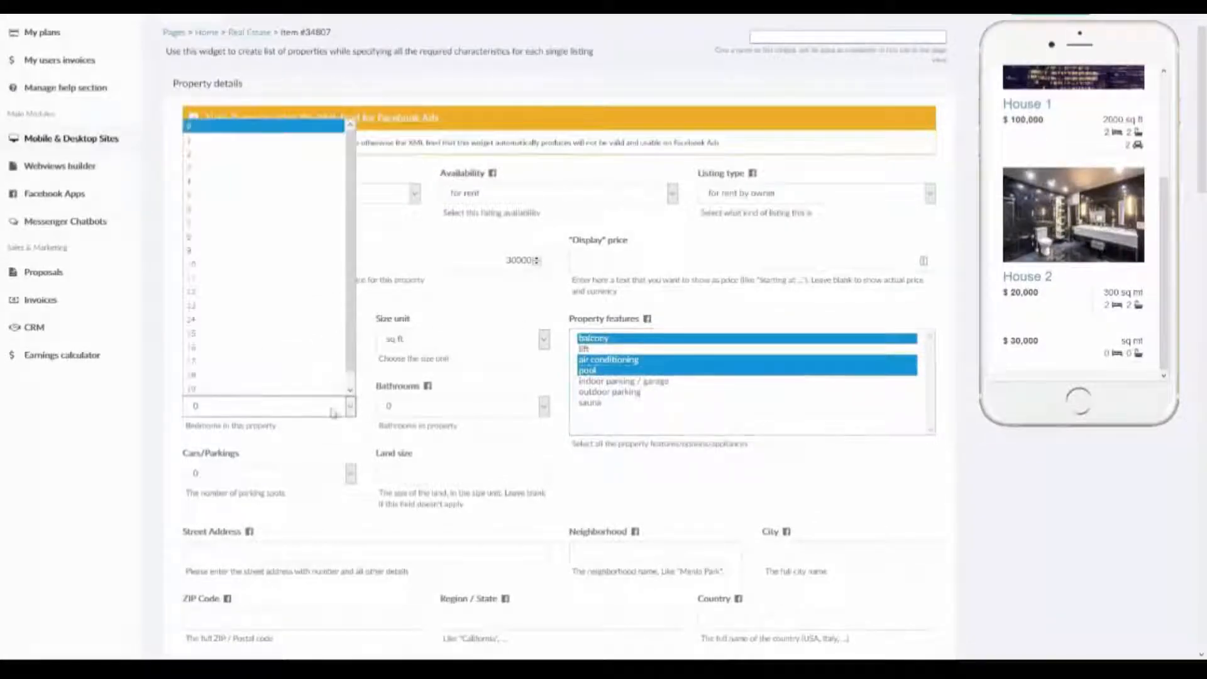
pyautogui.click(226, 147)
pyautogui.click(415, 407)
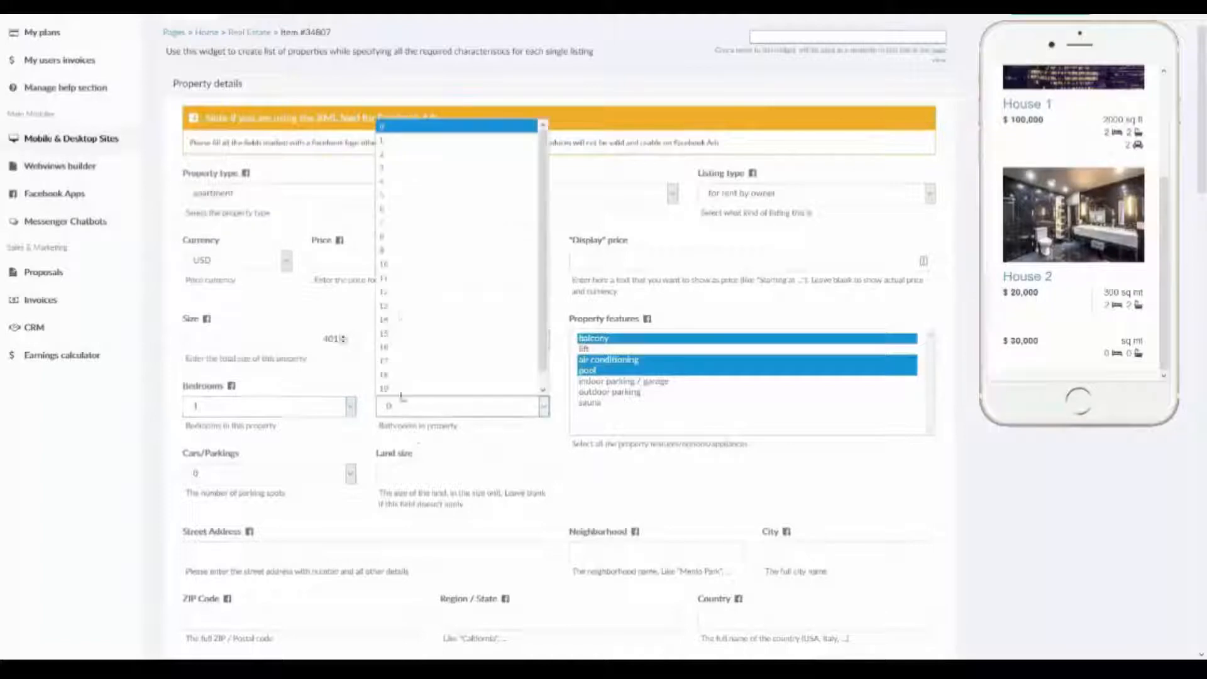
pyautogui.click(391, 155)
pyautogui.click(310, 474)
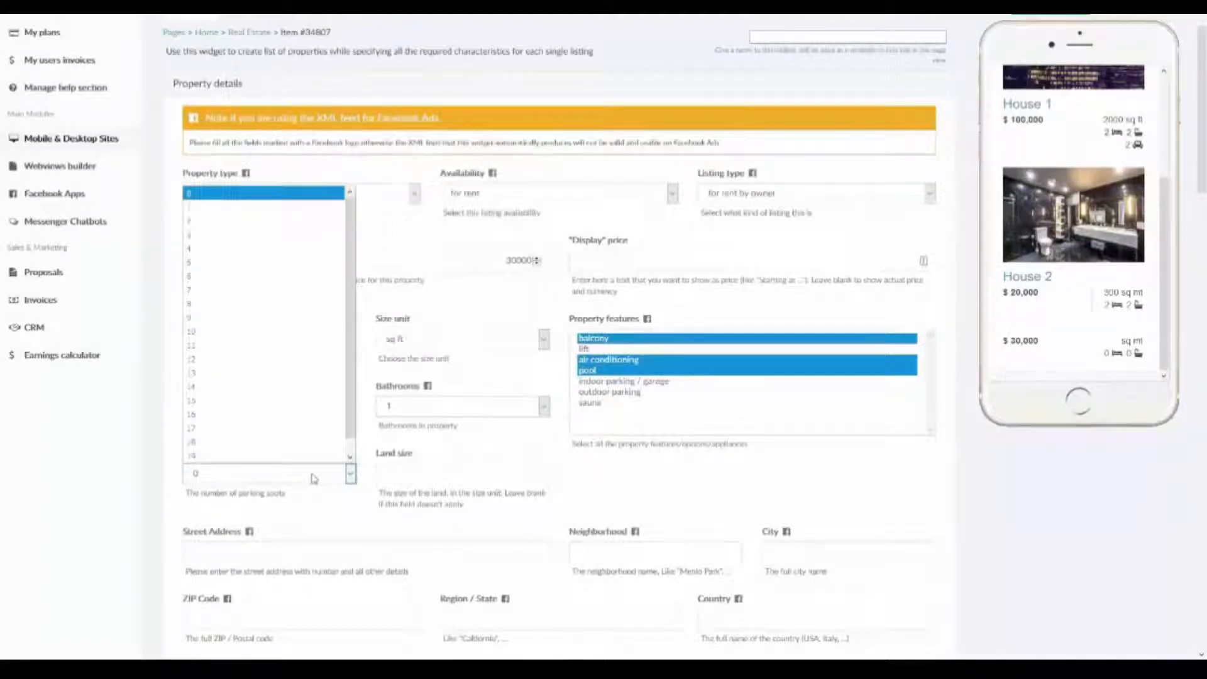
pyautogui.click(237, 209)
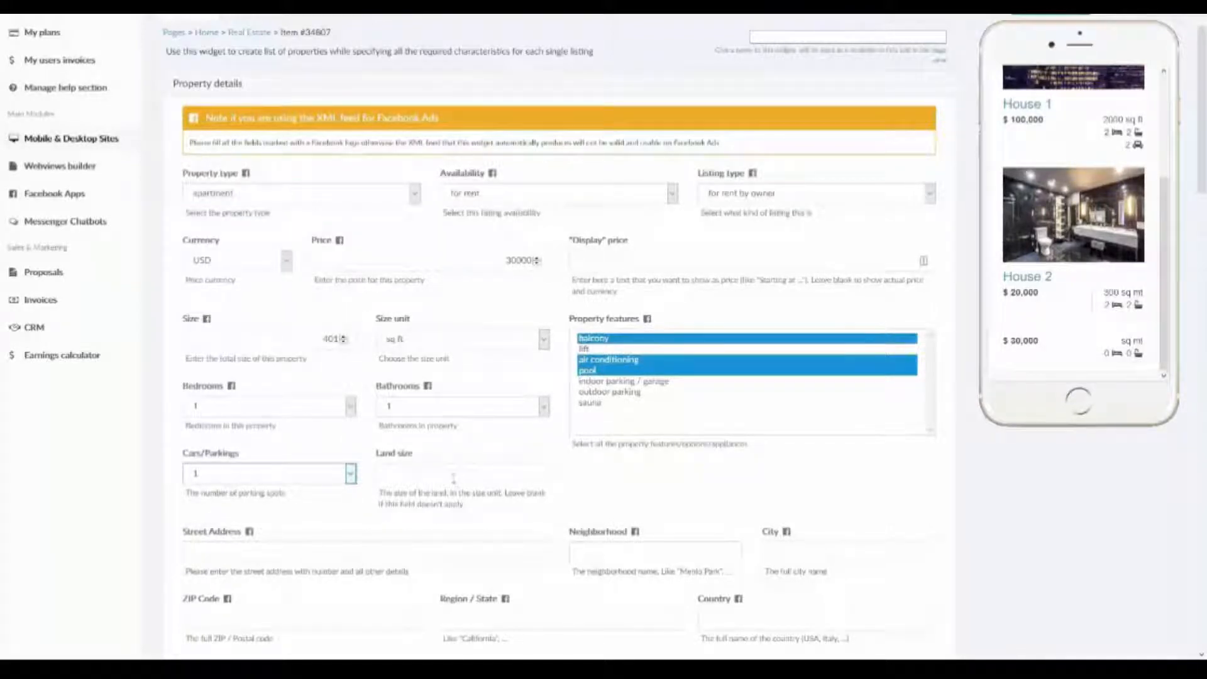
# Step: Save the item and check the new listing's size, room and parking details in the phone preview
pyautogui.scroll(-2, 453, 478)
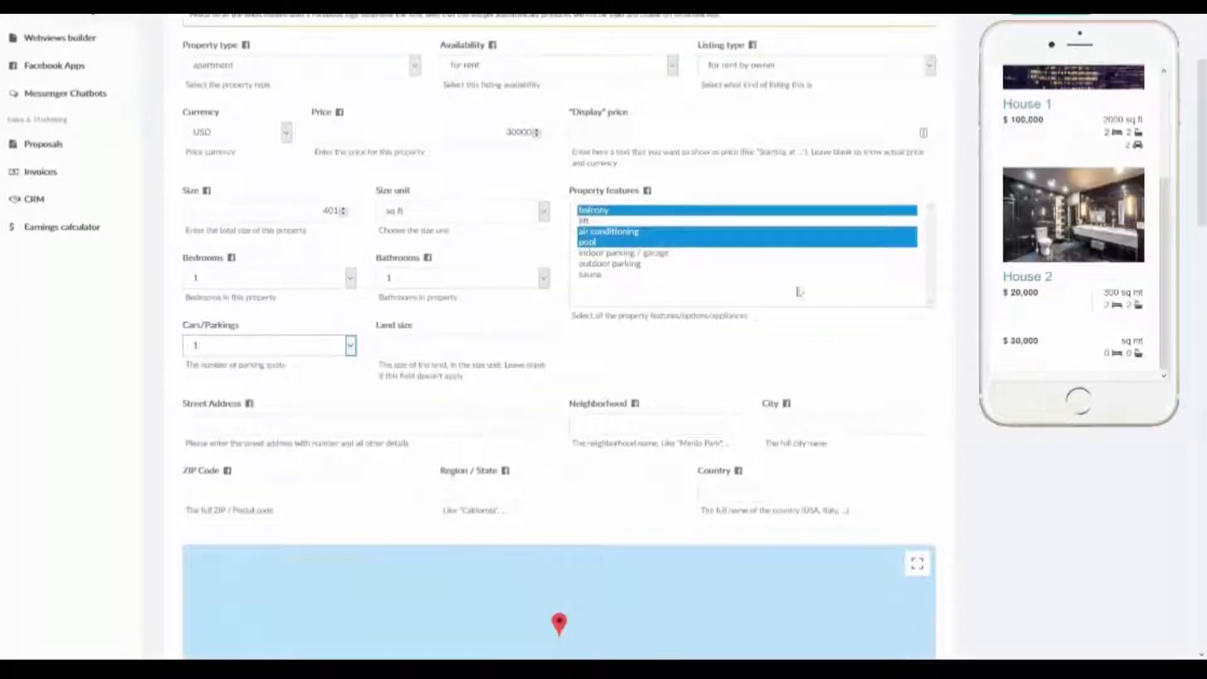
pyautogui.scroll(2, 566, 339)
pyautogui.click(1023, 55)
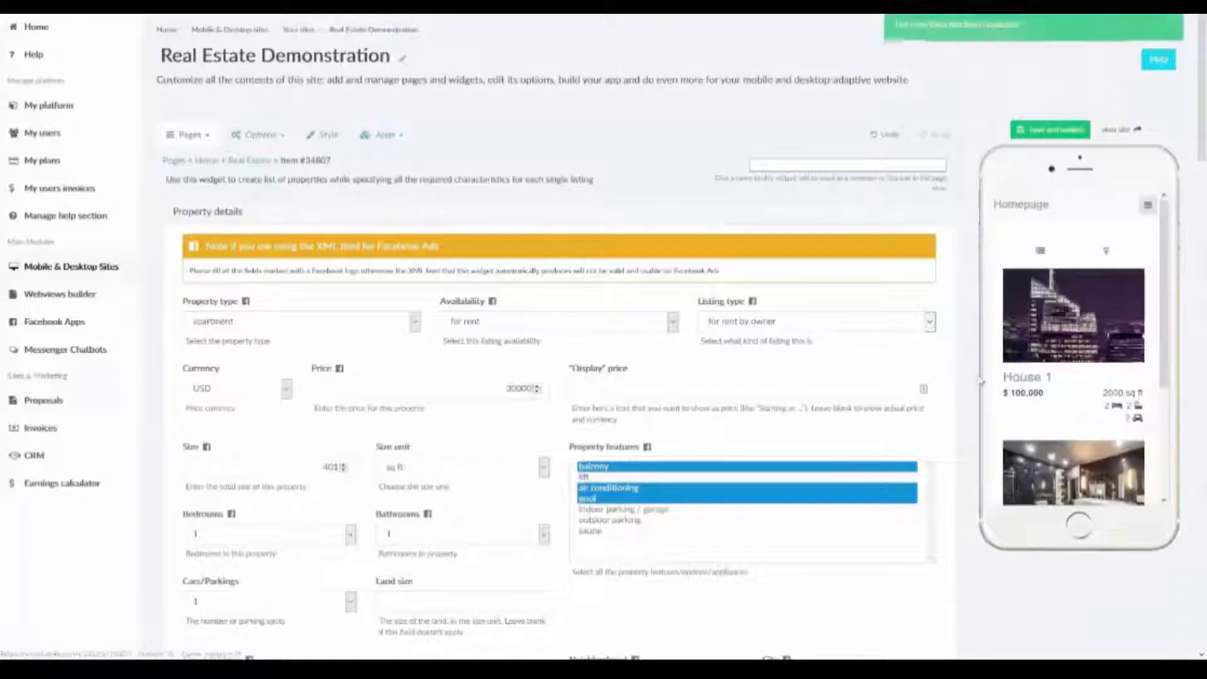
pyautogui.scroll(-2, 1024, 384)
pyautogui.scroll(-5, 1022, 387)
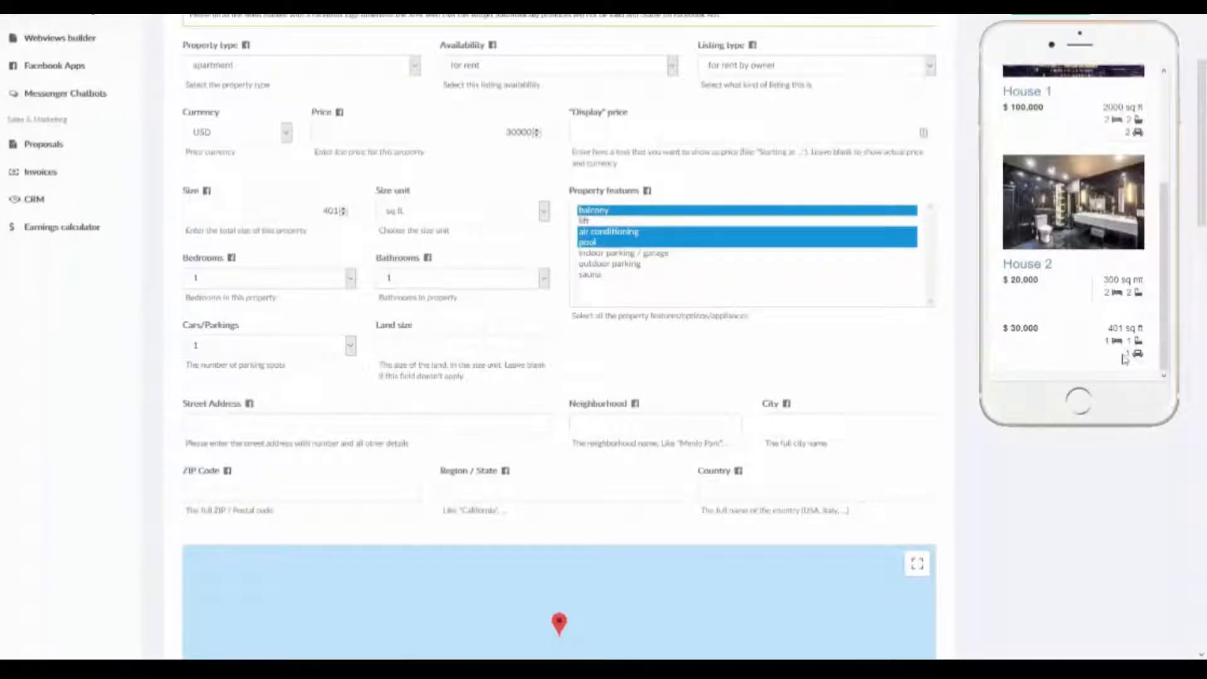
# Step: Fill in the property's street address, city and ZIP code from the saved autofill suggestion
pyautogui.click(385, 422)
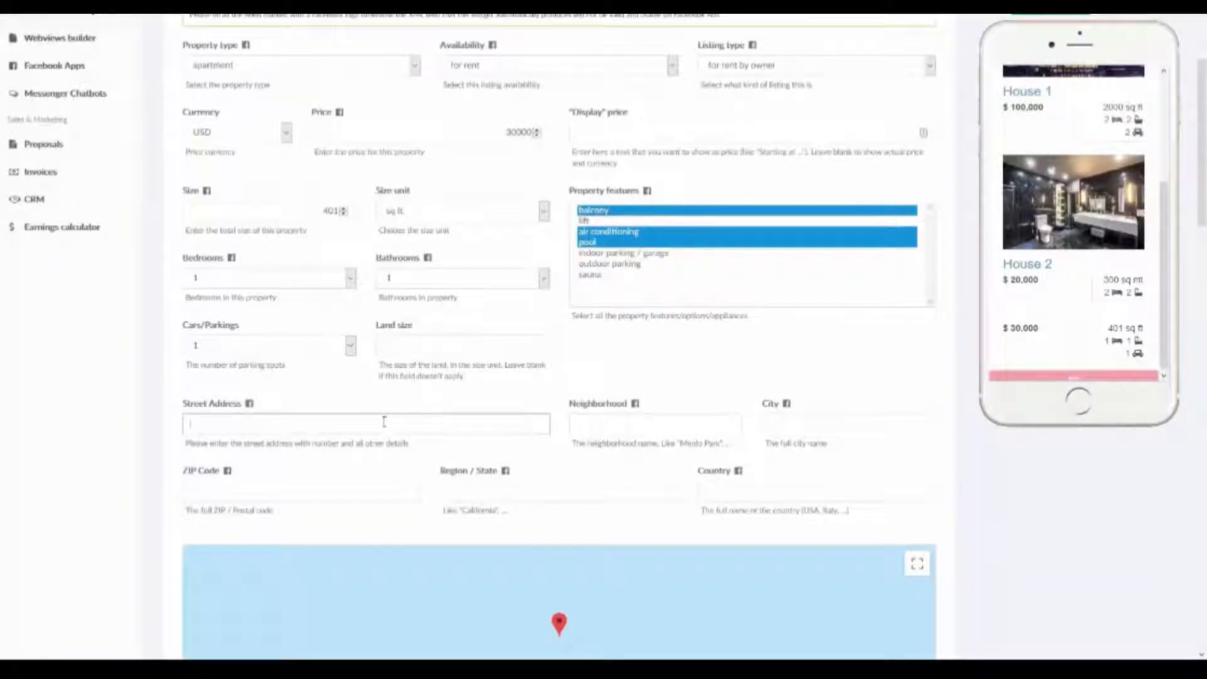
pyautogui.scroll(-1, 377, 407)
pyautogui.click(337, 357)
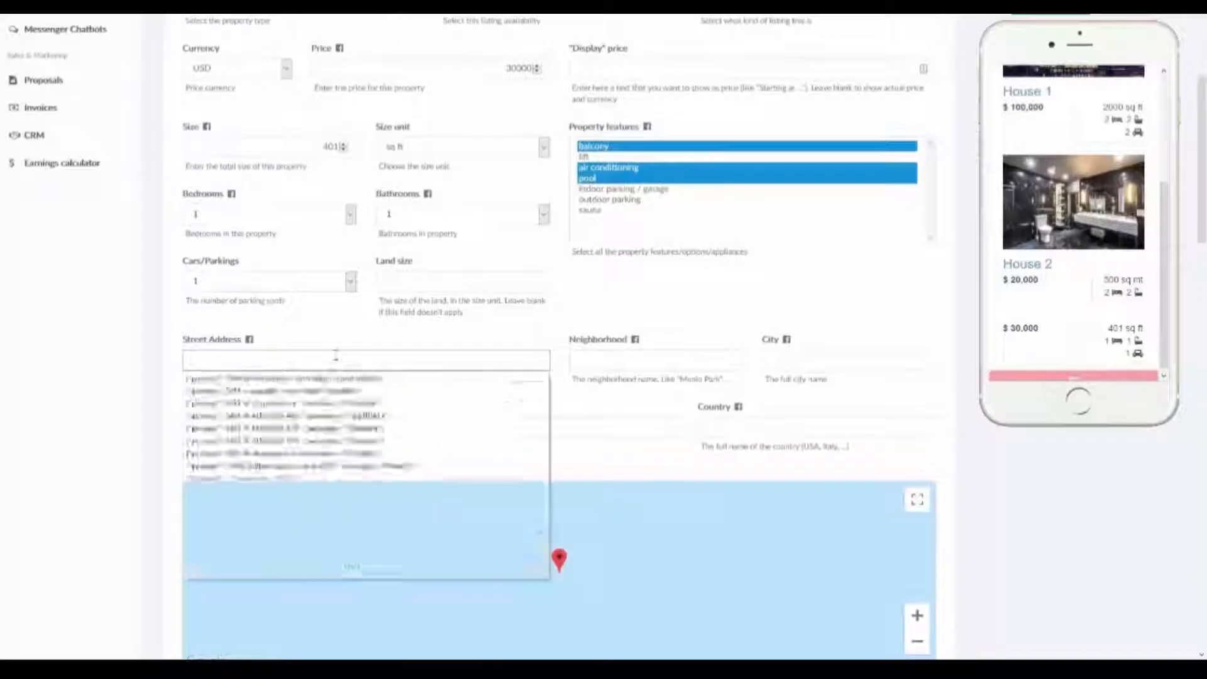
pyautogui.click(327, 327)
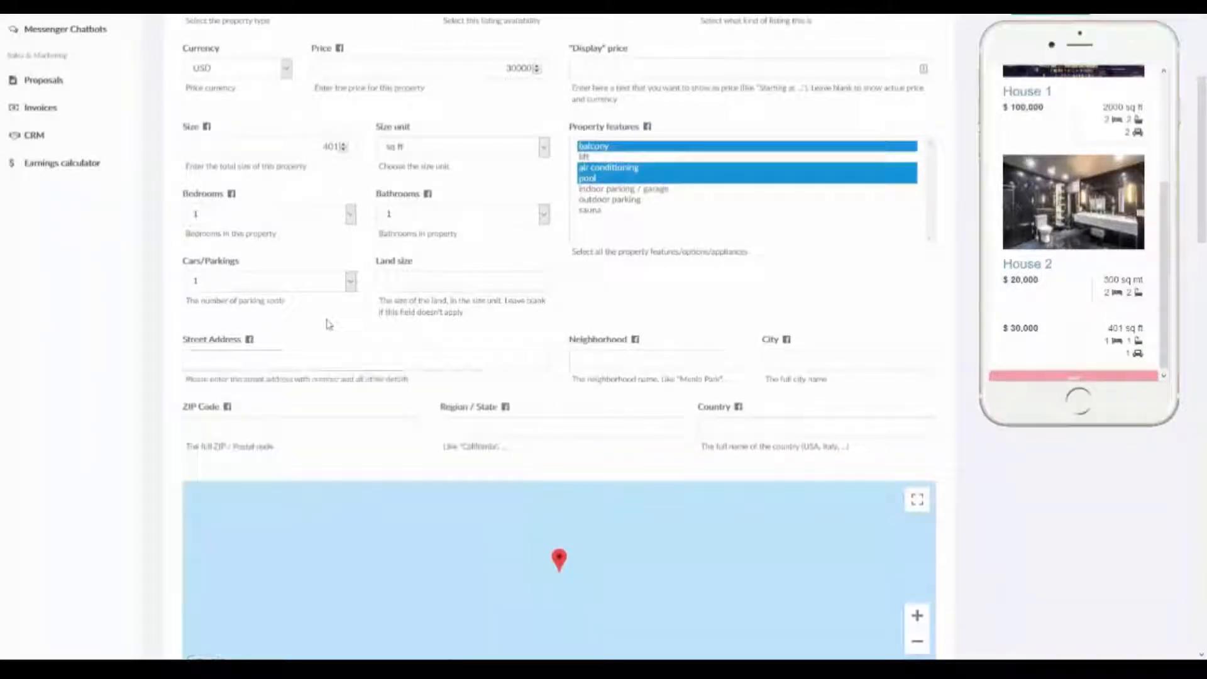
pyautogui.click(332, 359)
pyautogui.write('123')
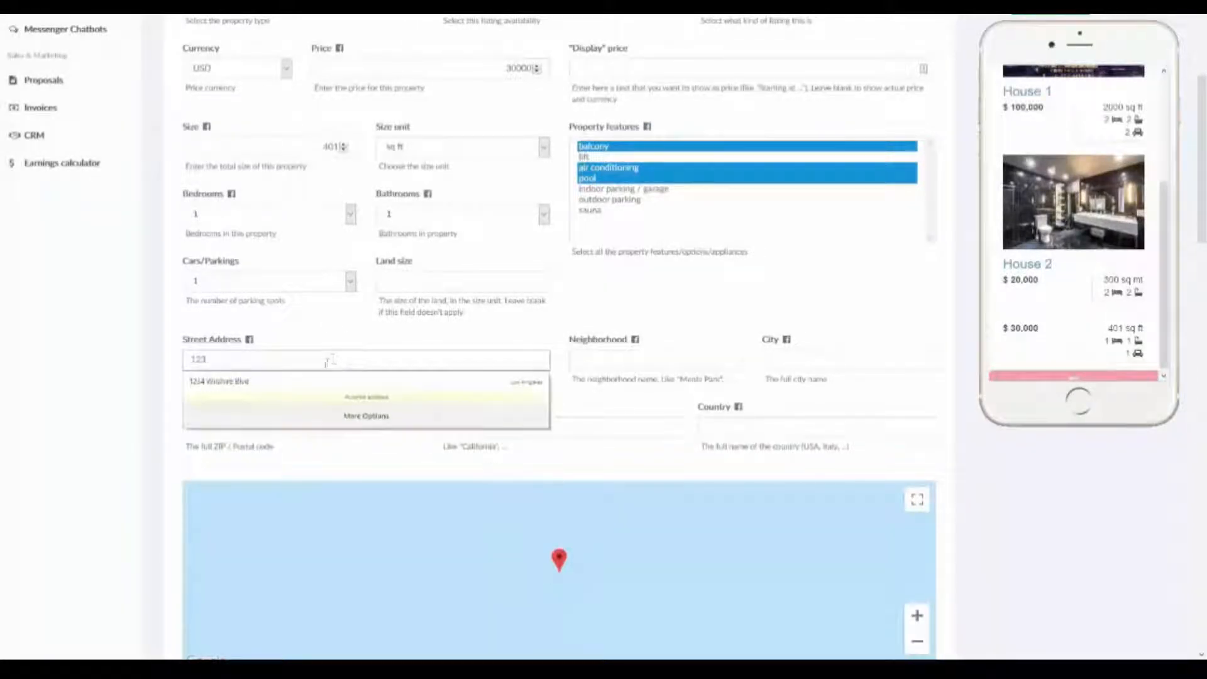
pyautogui.click(325, 386)
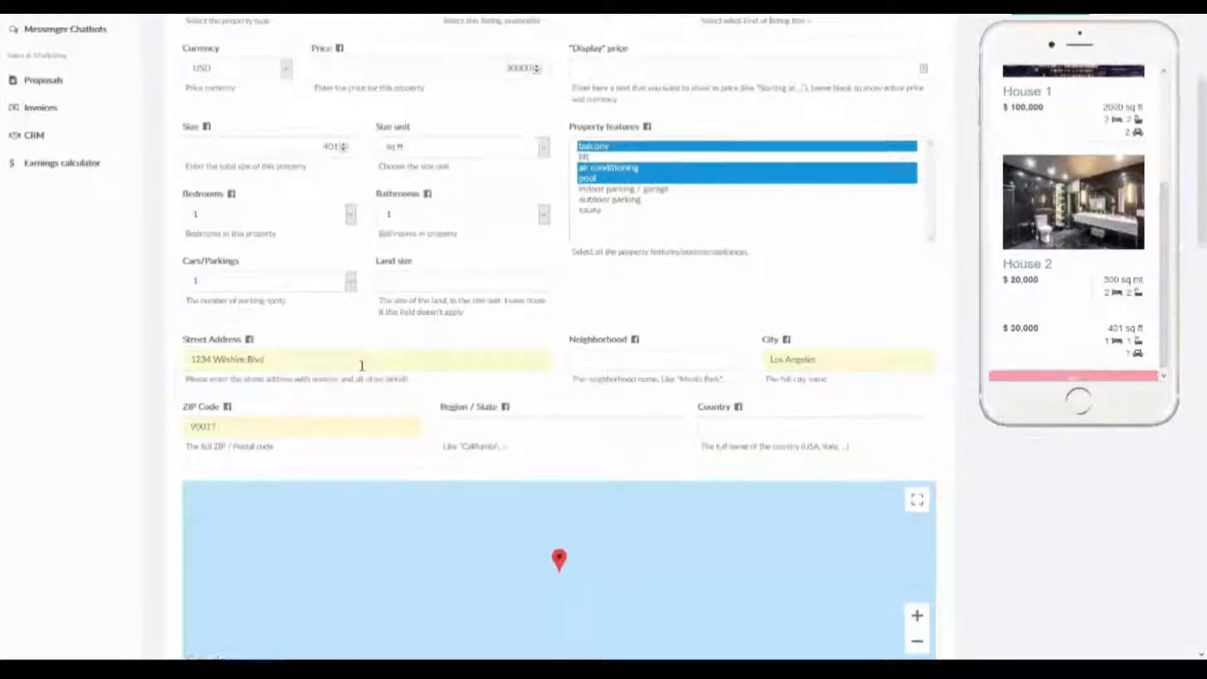
# Step: Copy the street address into the map's address field and choose the matching location so the marker is placed there
pyautogui.scroll(-4, 362, 365)
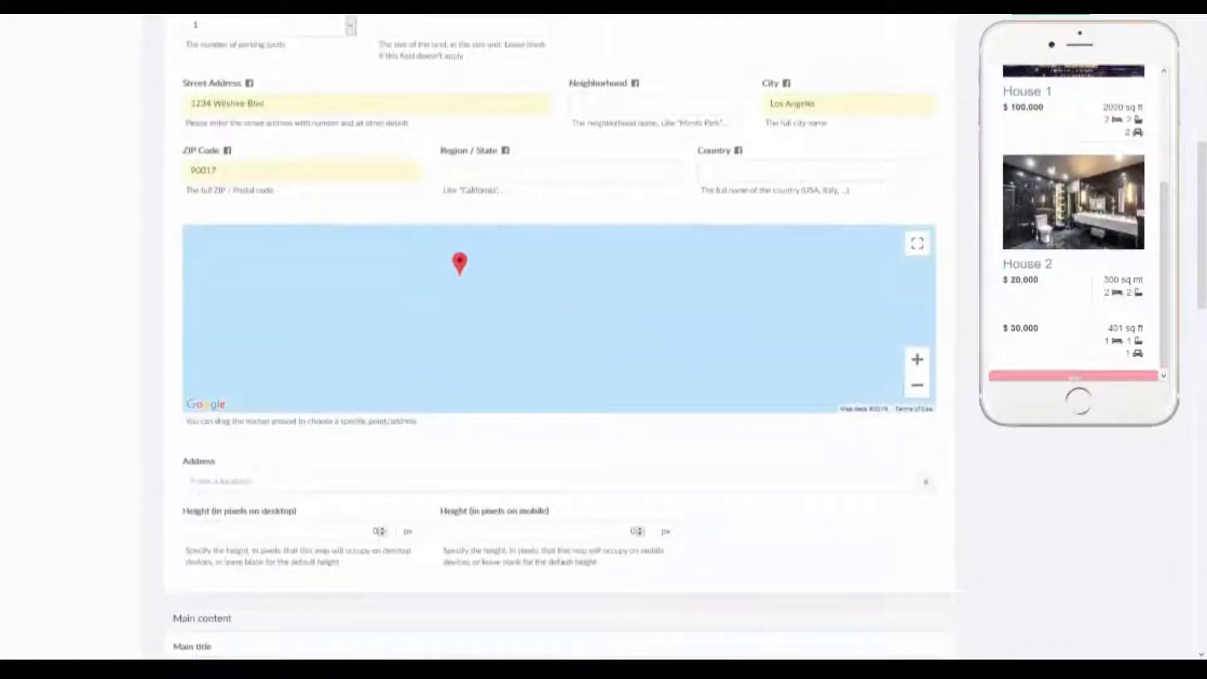
pyautogui.click(209, 483)
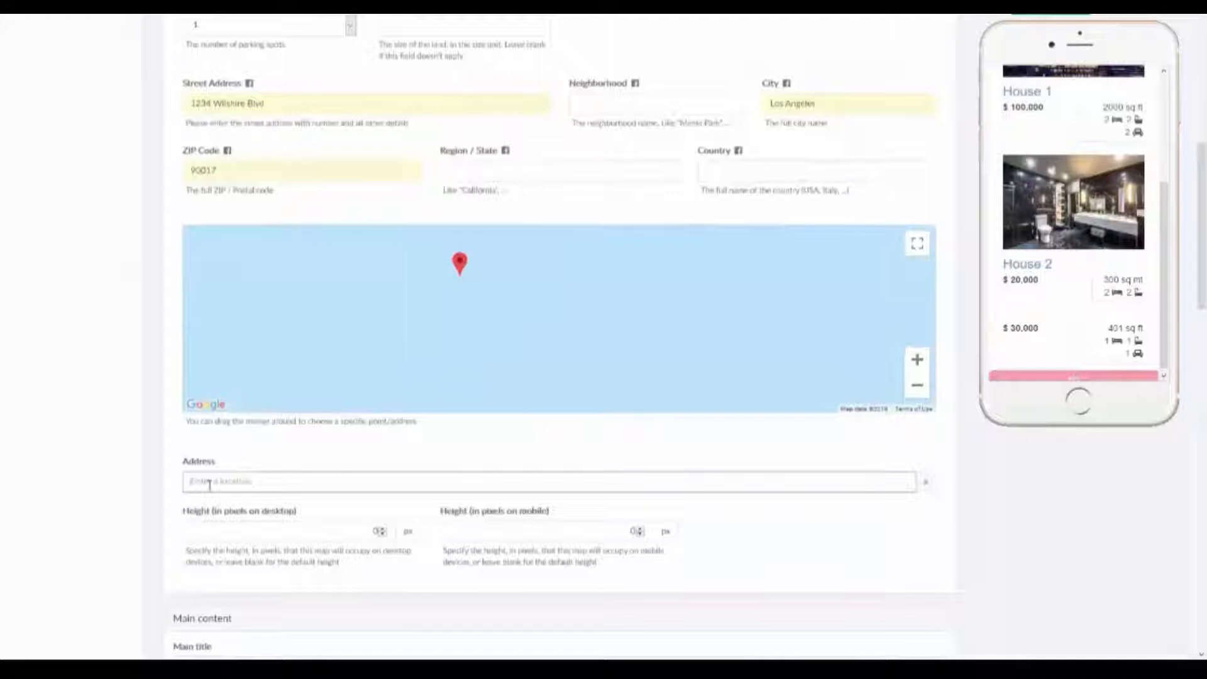
pyautogui.write('123')
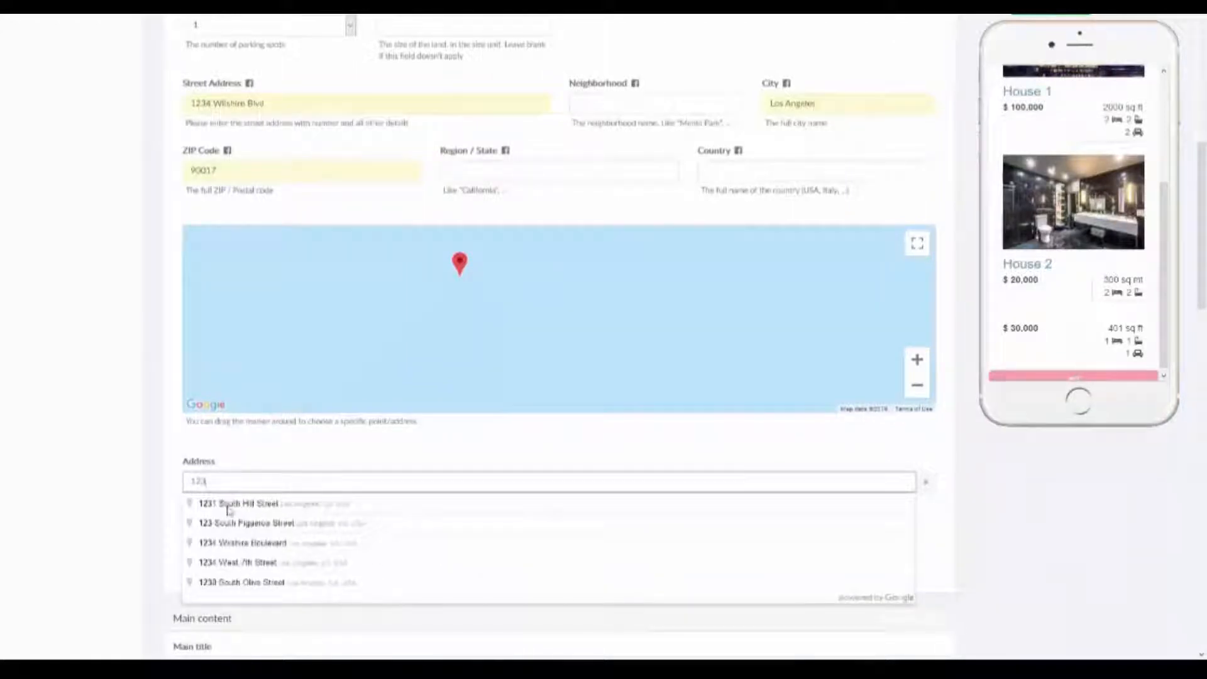
pyautogui.tripleClick(270, 104)
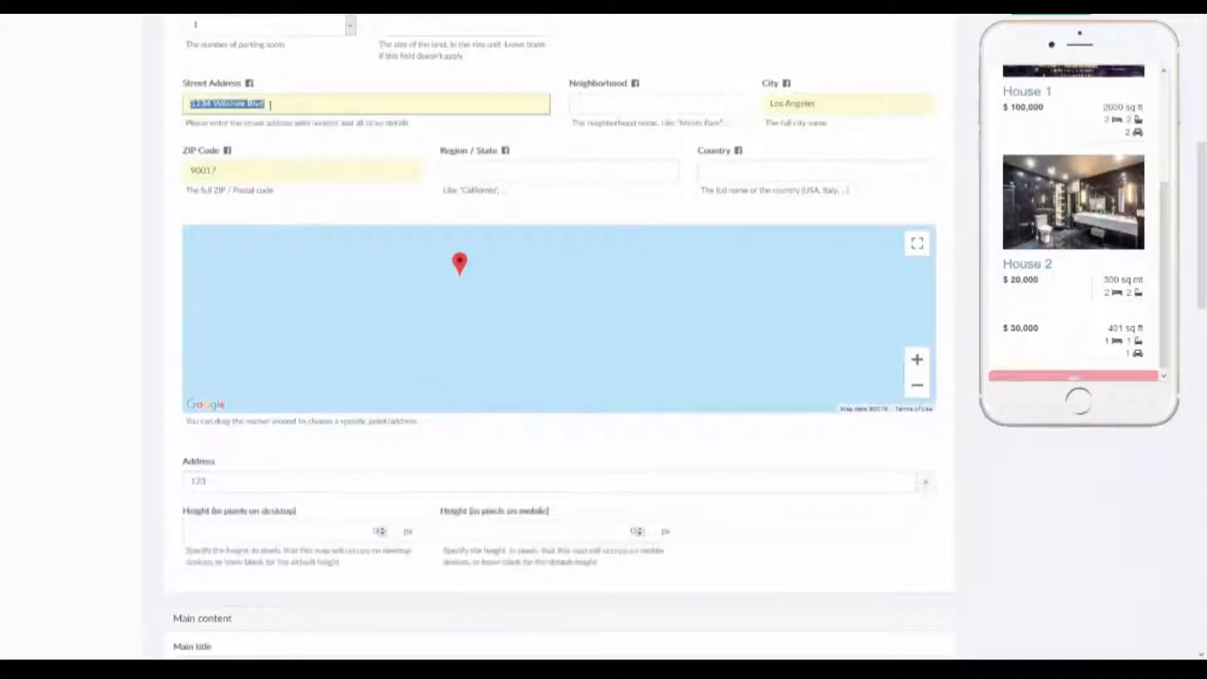
pyautogui.hotkey('ctrl', 'c')
pyautogui.click(291, 481)
pyautogui.hotkey('ctrl', 'a')
pyautogui.hotkey('ctrl', 'v')
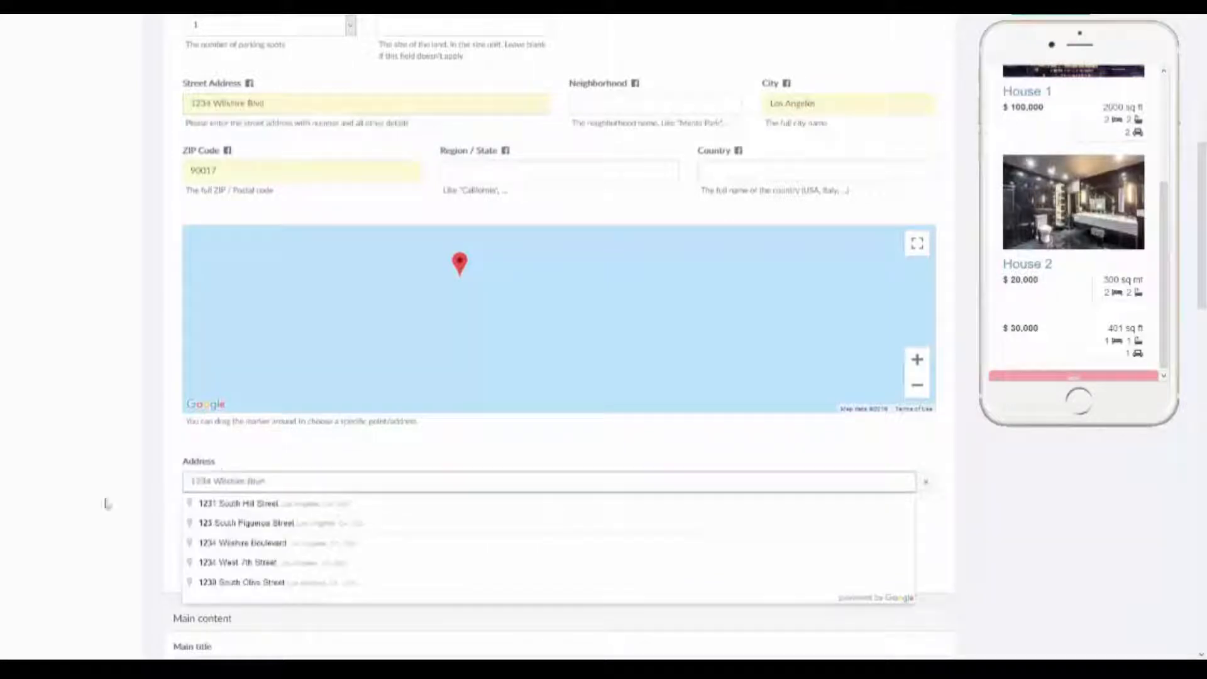
pyautogui.click(271, 504)
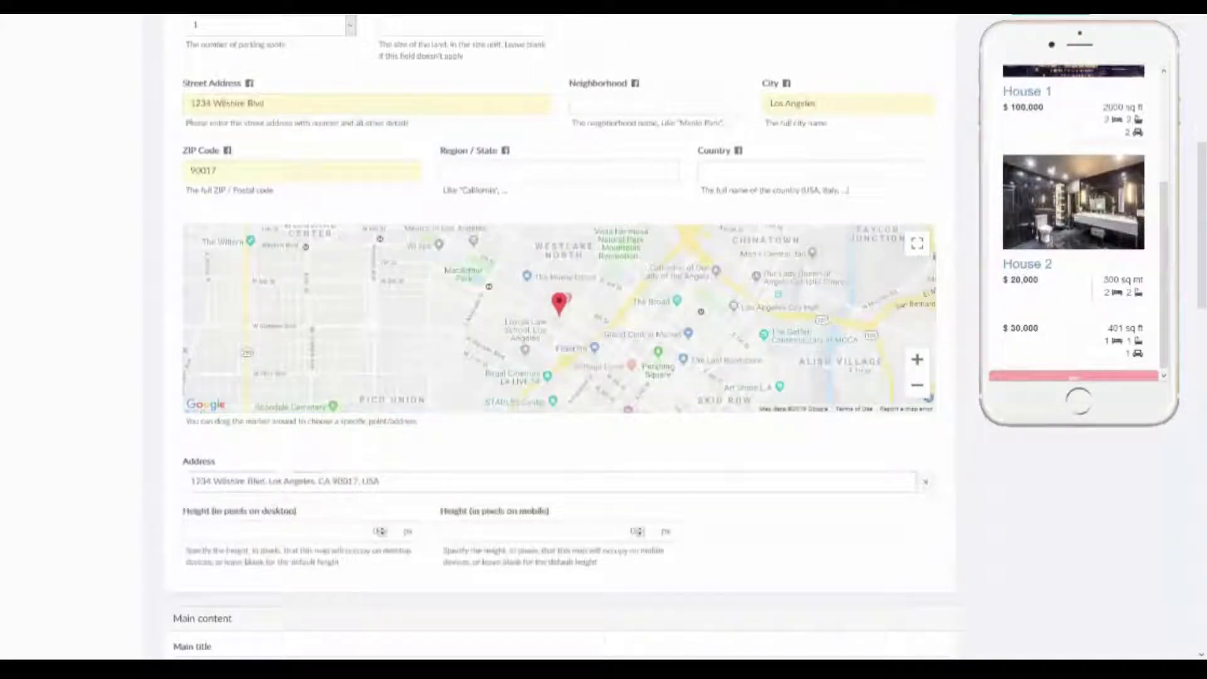
# Step: Compare the property's street address with the map's full address and examine the marker's surroundings on the map
pyautogui.click(256, 482)
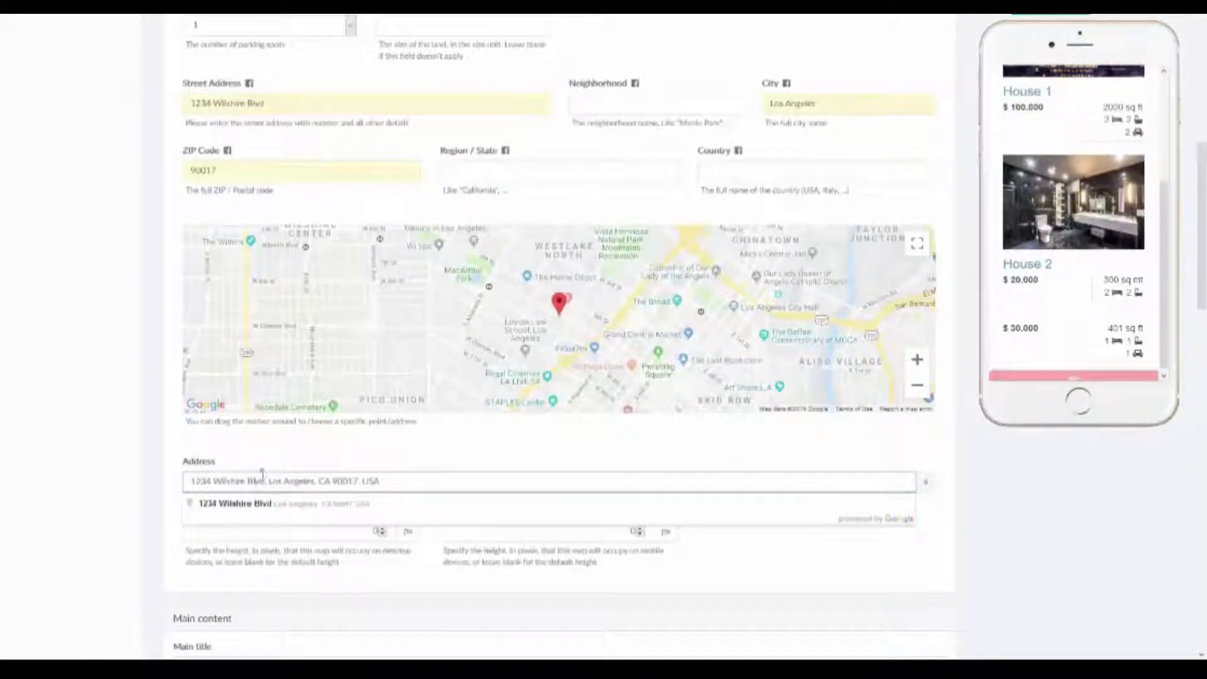
pyautogui.click(306, 101)
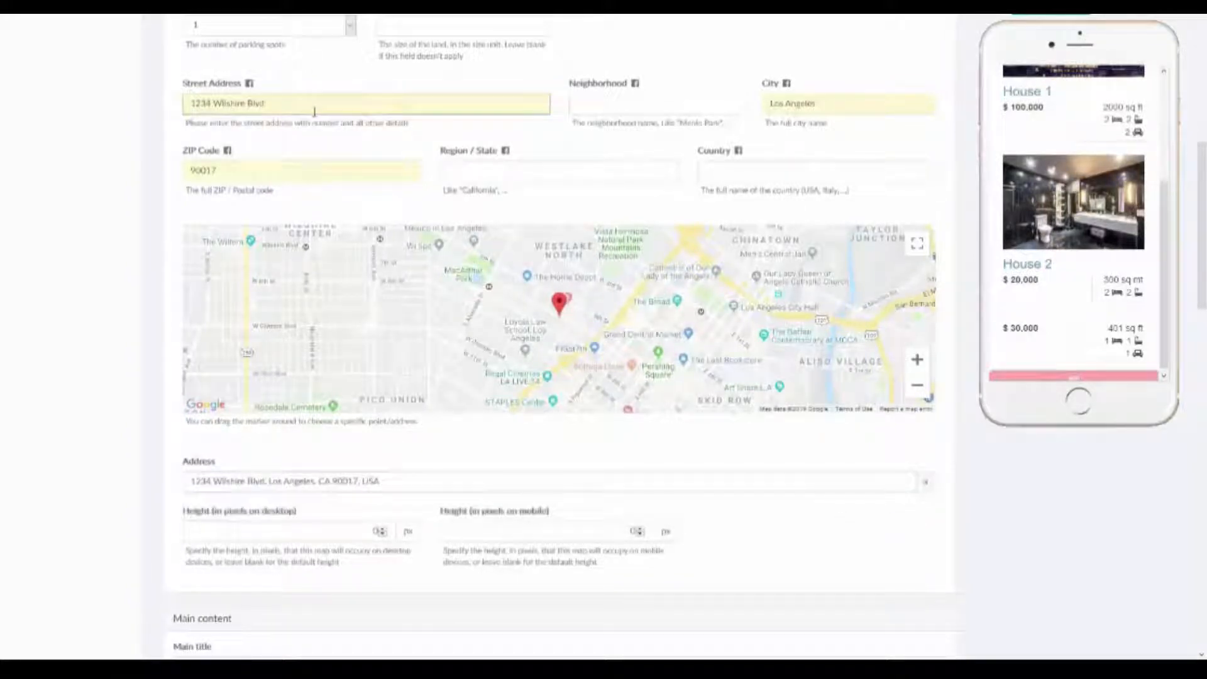
pyautogui.moveTo(312, 108); pyautogui.dragTo(178, 96)
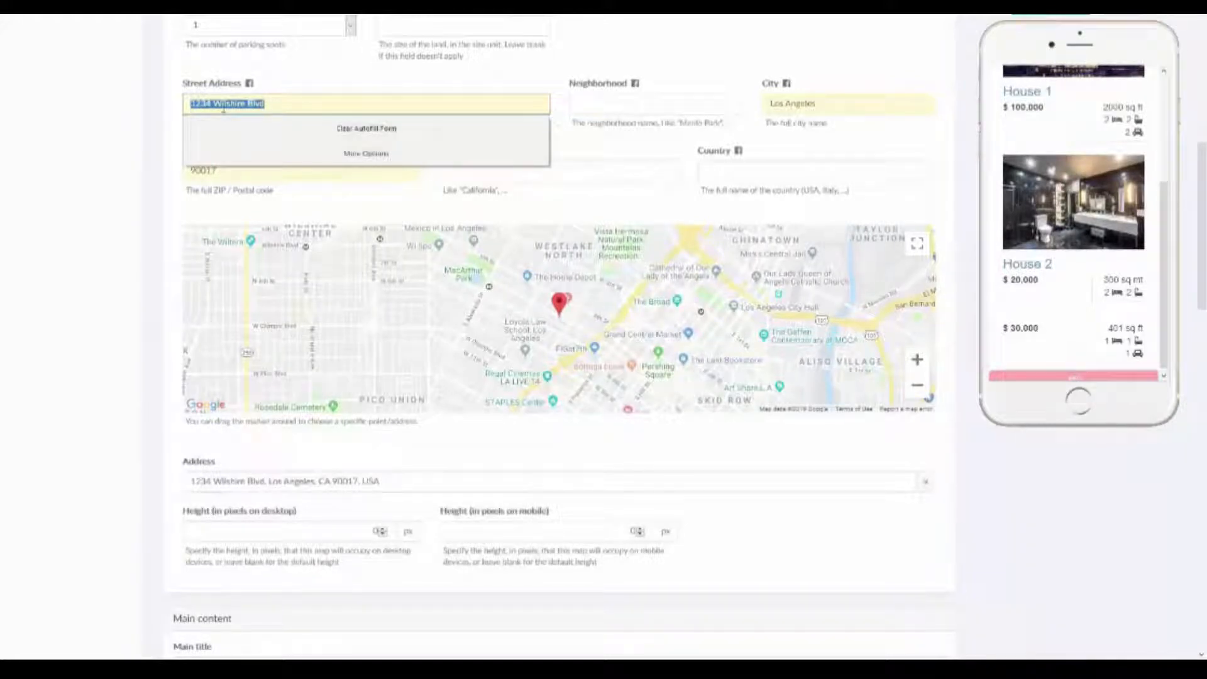
pyautogui.click(337, 487)
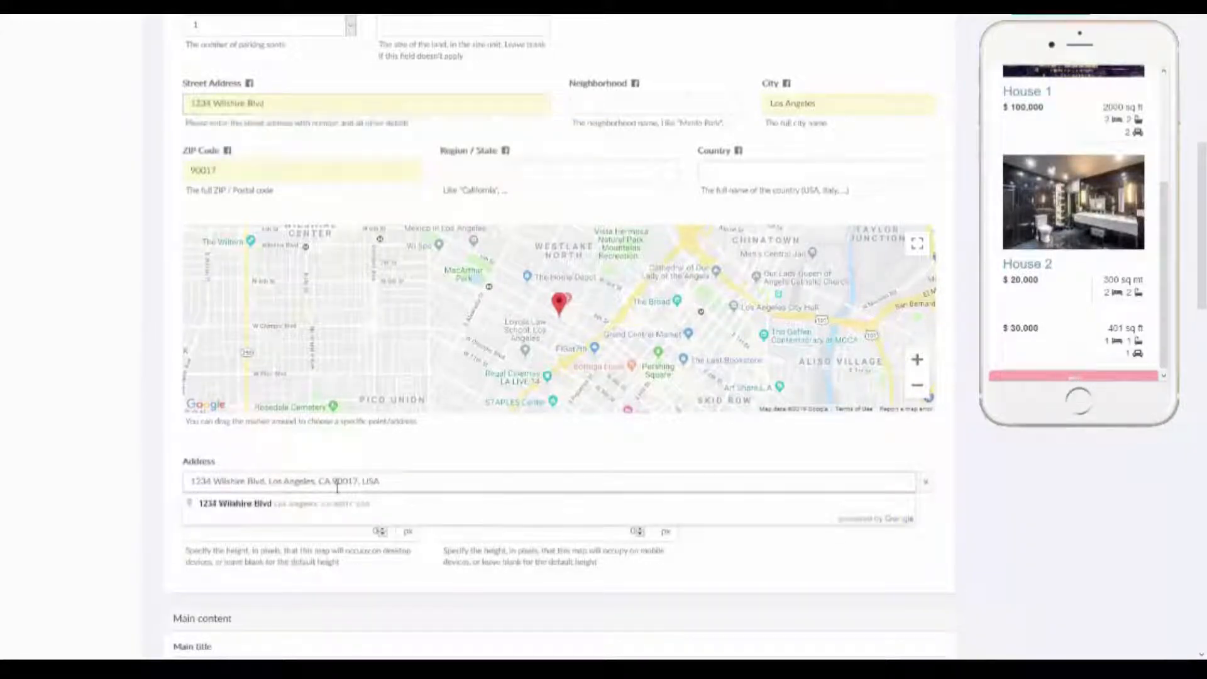
pyautogui.moveTo(338, 487); pyautogui.dragTo(132, 463)
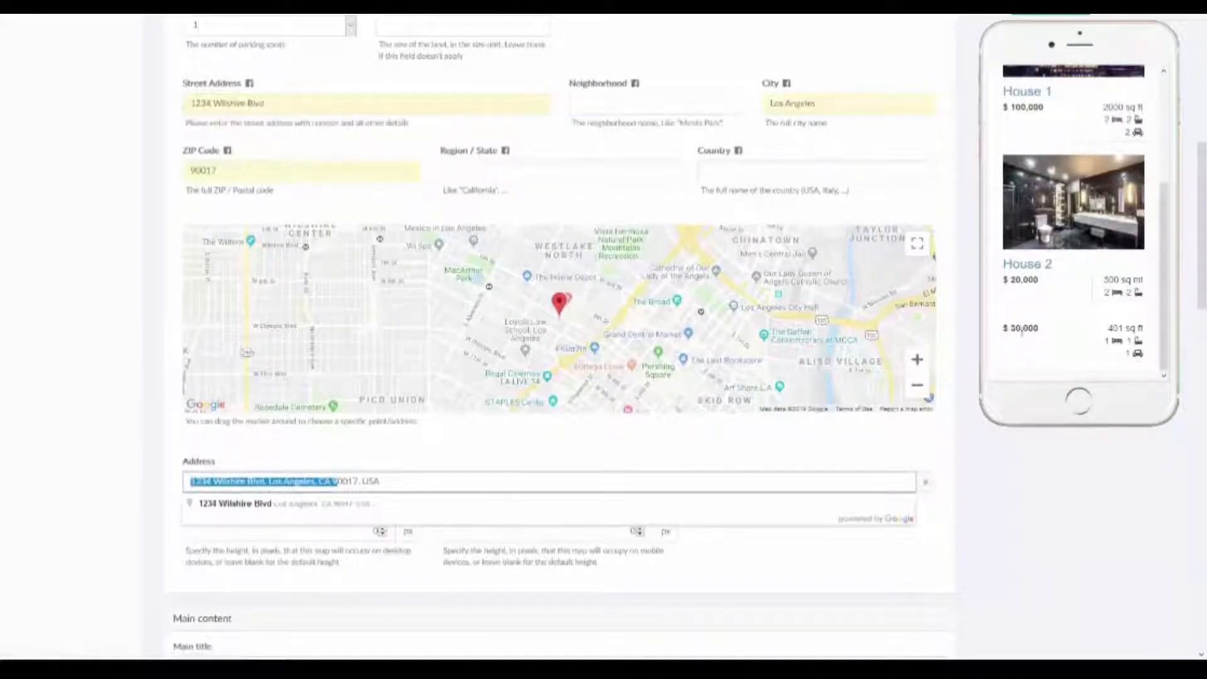
pyautogui.scroll(2, 466, 270)
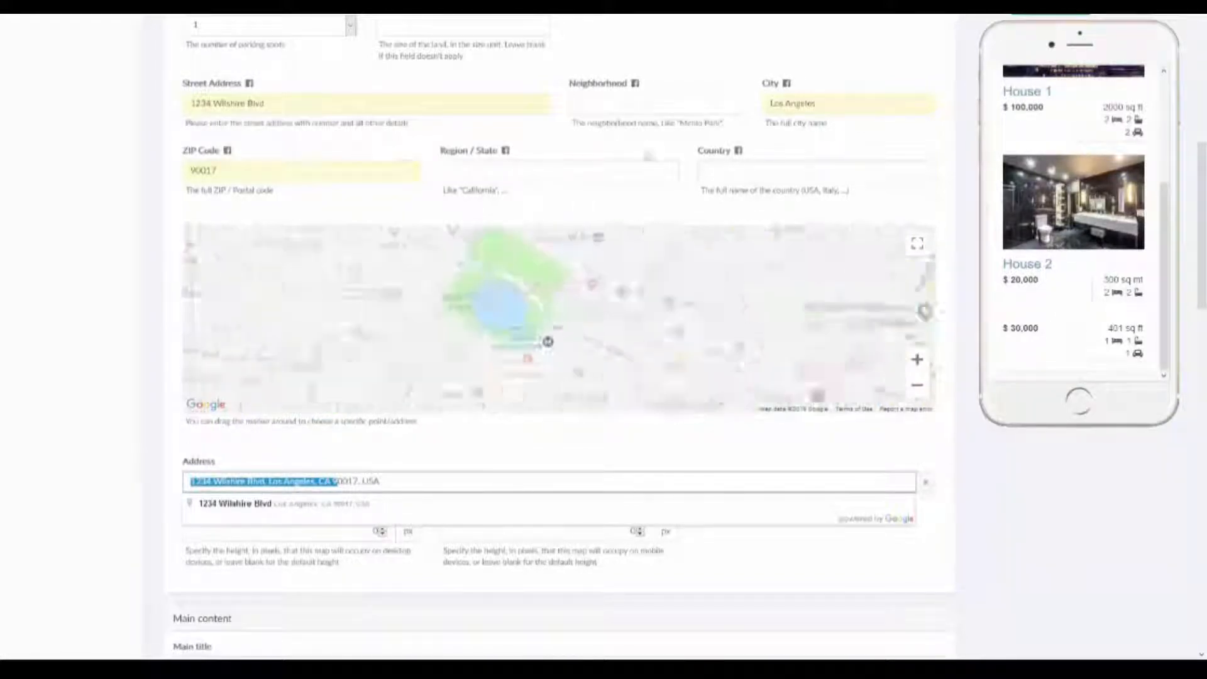
pyautogui.scroll(-2, 613, 353)
pyautogui.click(637, 158)
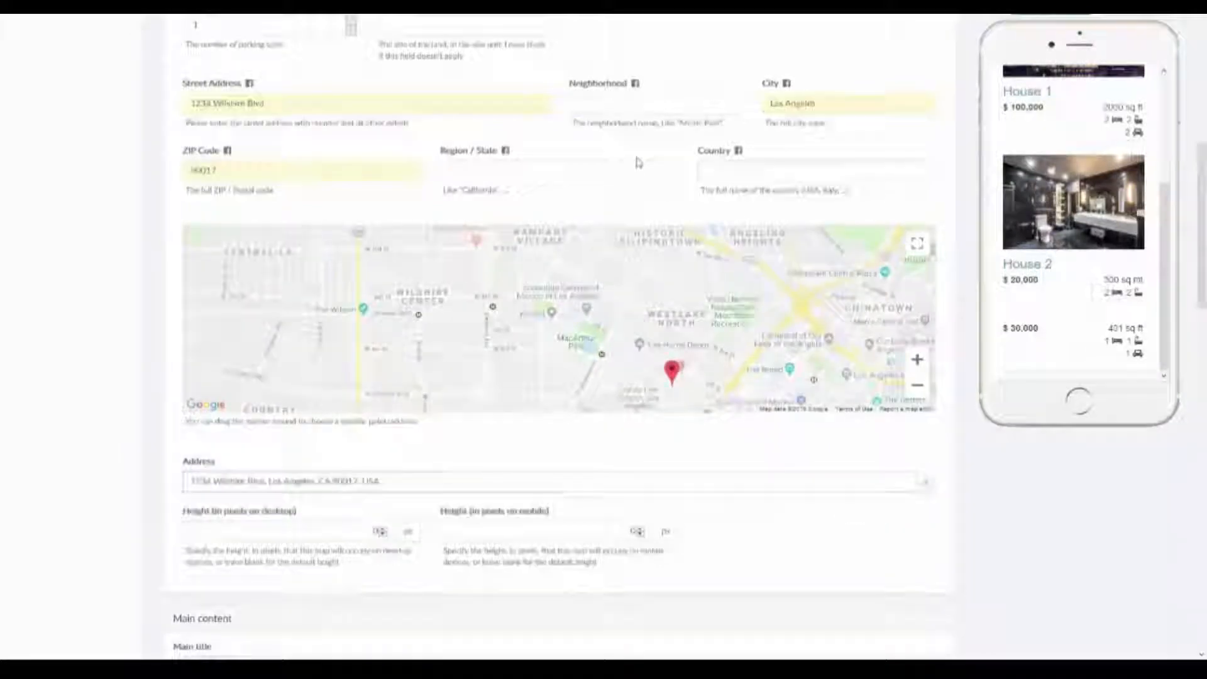
# Step: Set the property's country to USA and save the item
pyautogui.scroll(1, 638, 162)
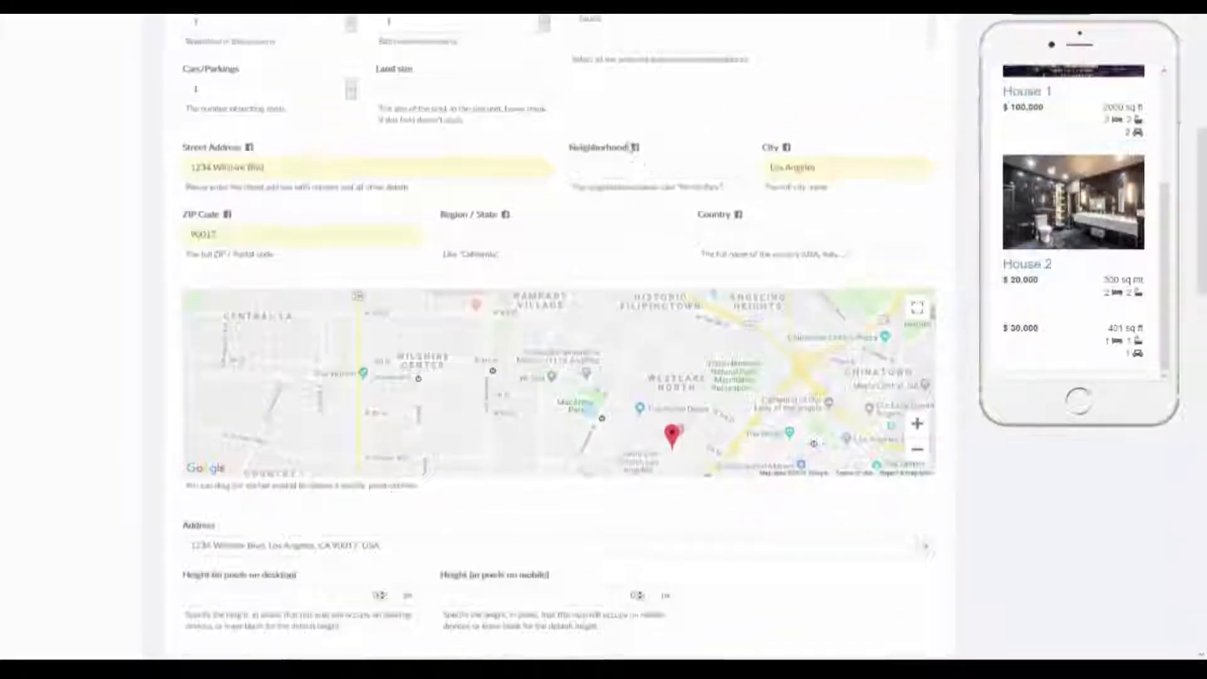
pyautogui.click(726, 229)
pyautogui.write('U')
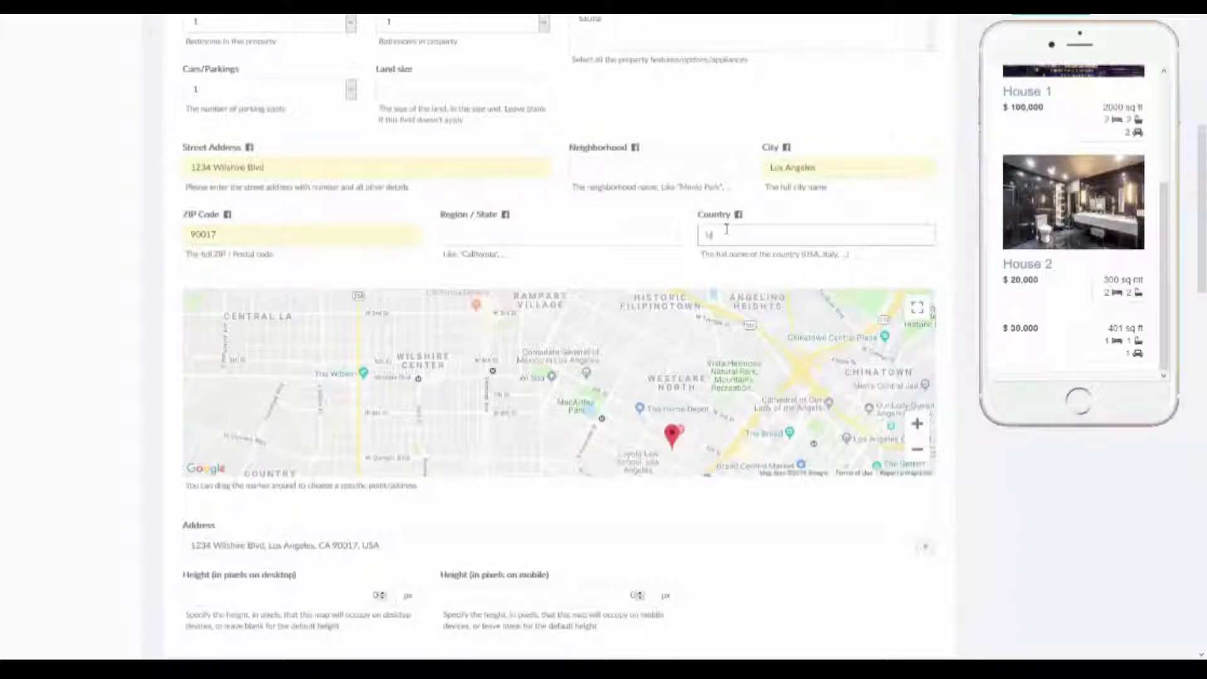
pyautogui.write('SA')
pyautogui.scroll(1, 726, 229)
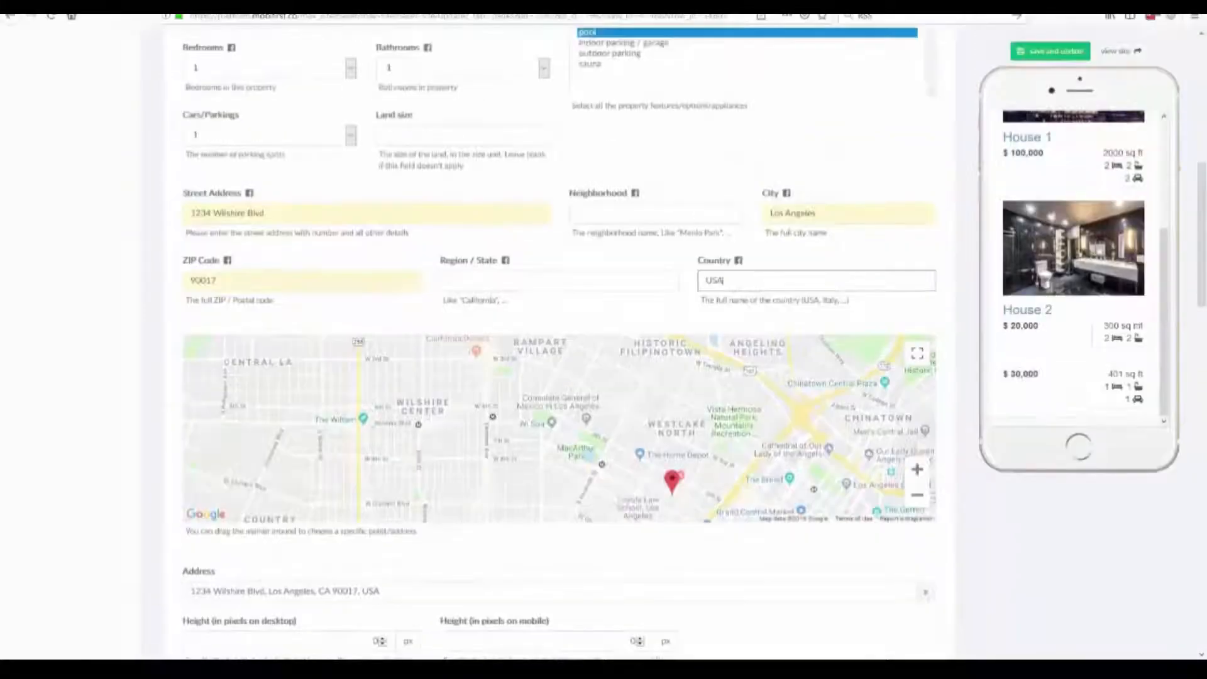
pyautogui.click(1051, 50)
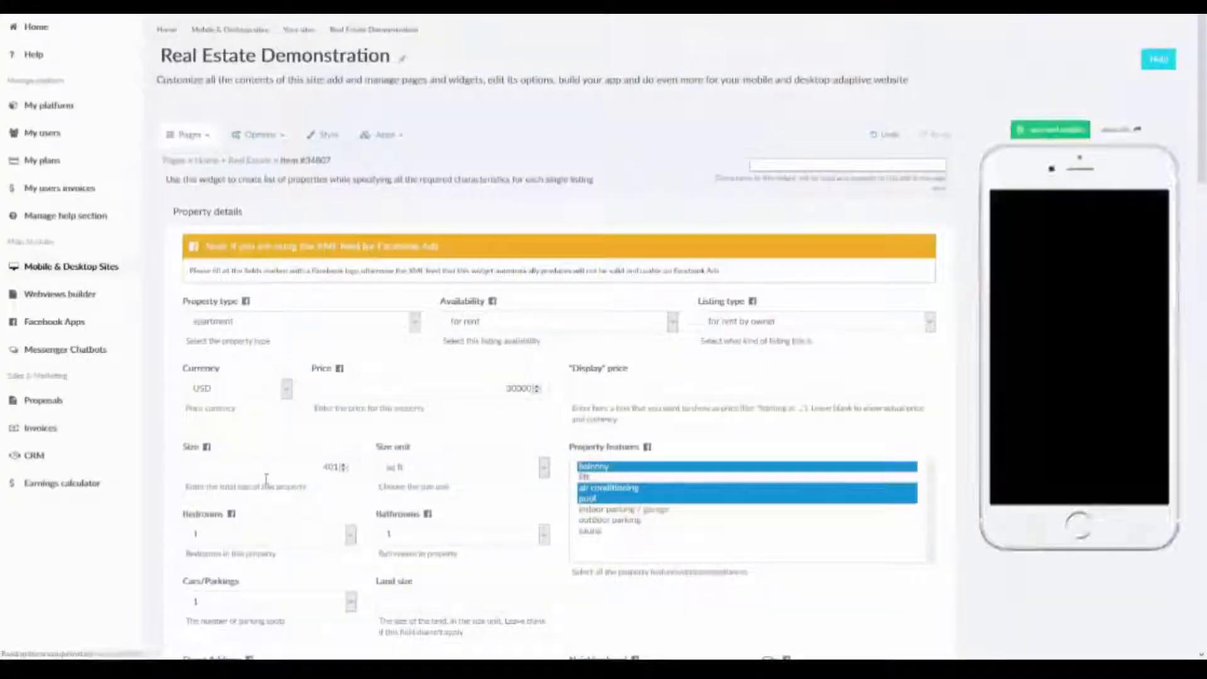
# Step: Enter "Property For Rent" as the listing's main title and "Info" as its main text, and save the item
pyautogui.scroll(-8, 517, 431)
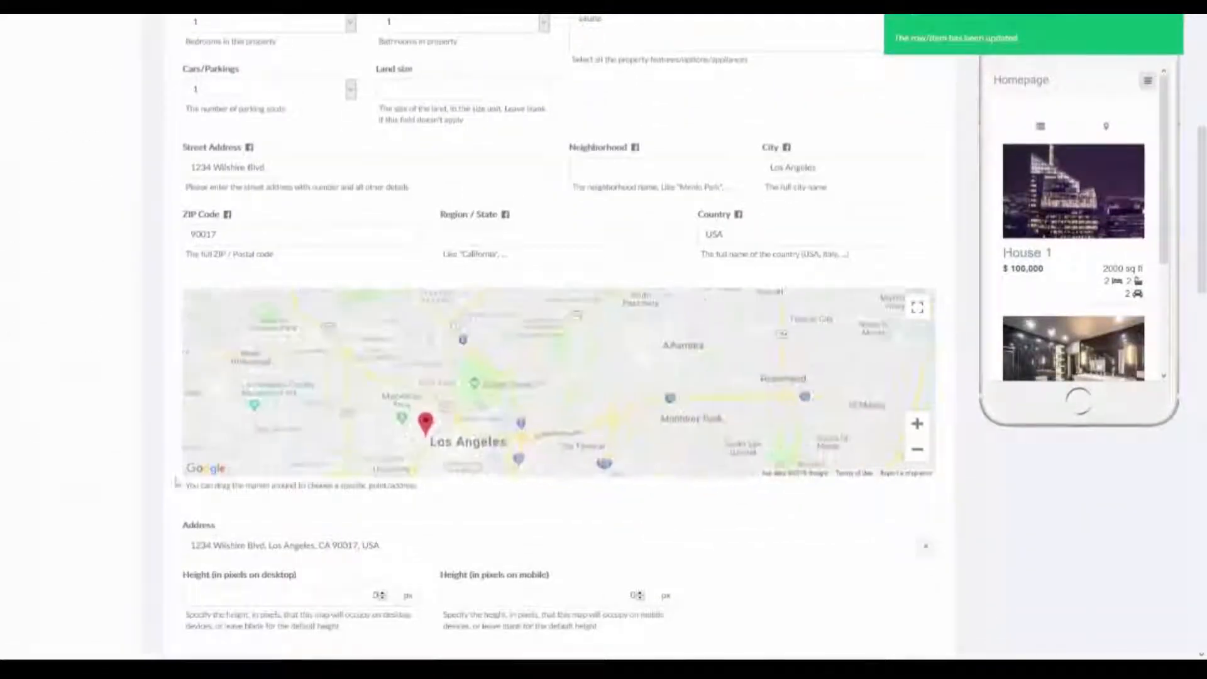
pyautogui.scroll(-6, 176, 484)
pyautogui.scroll(-1, 177, 484)
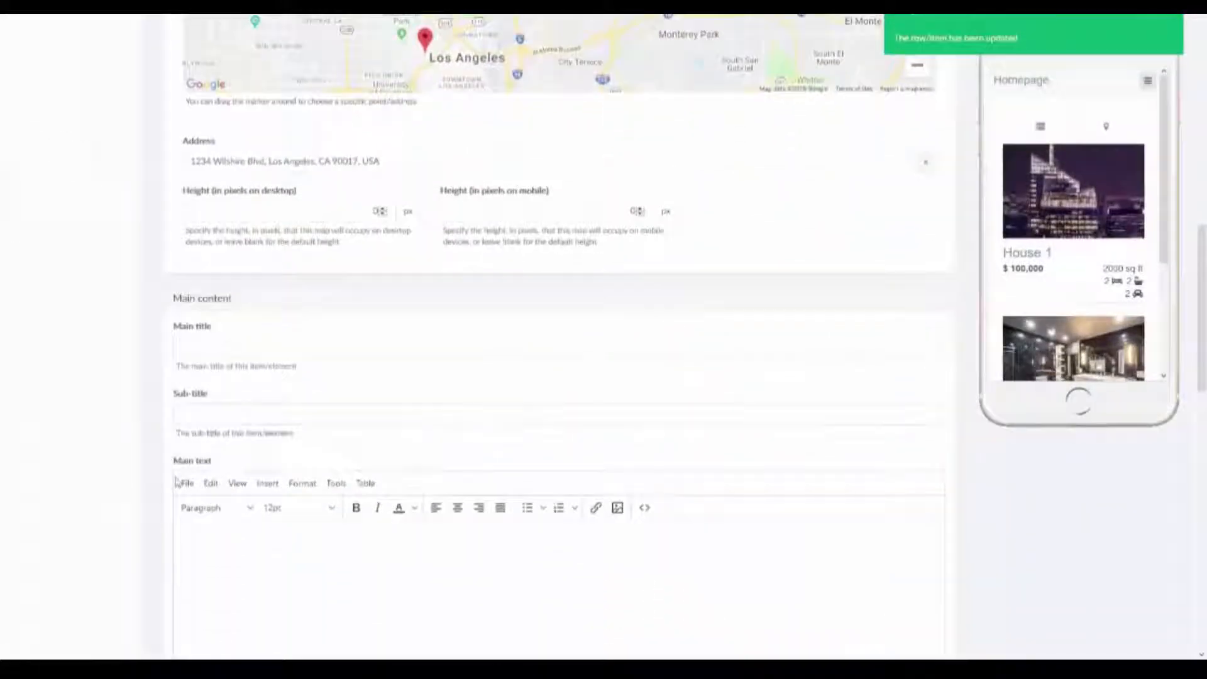
pyautogui.click(280, 284)
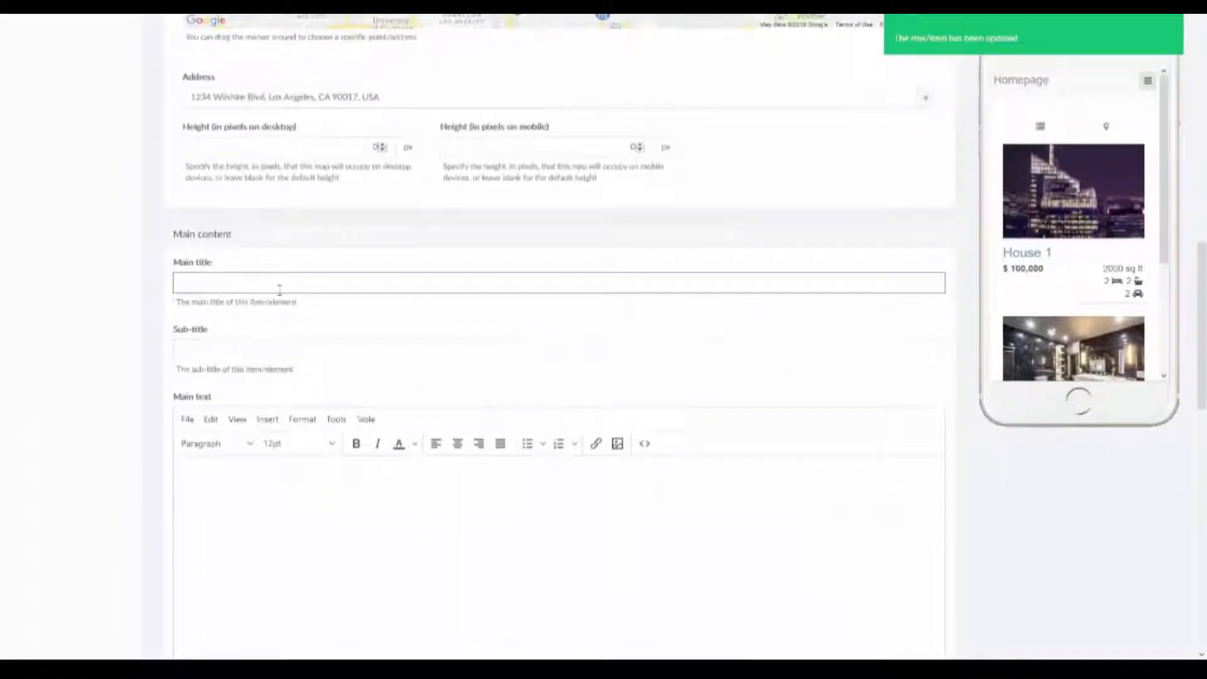
pyautogui.write('P')
pyautogui.write('l')
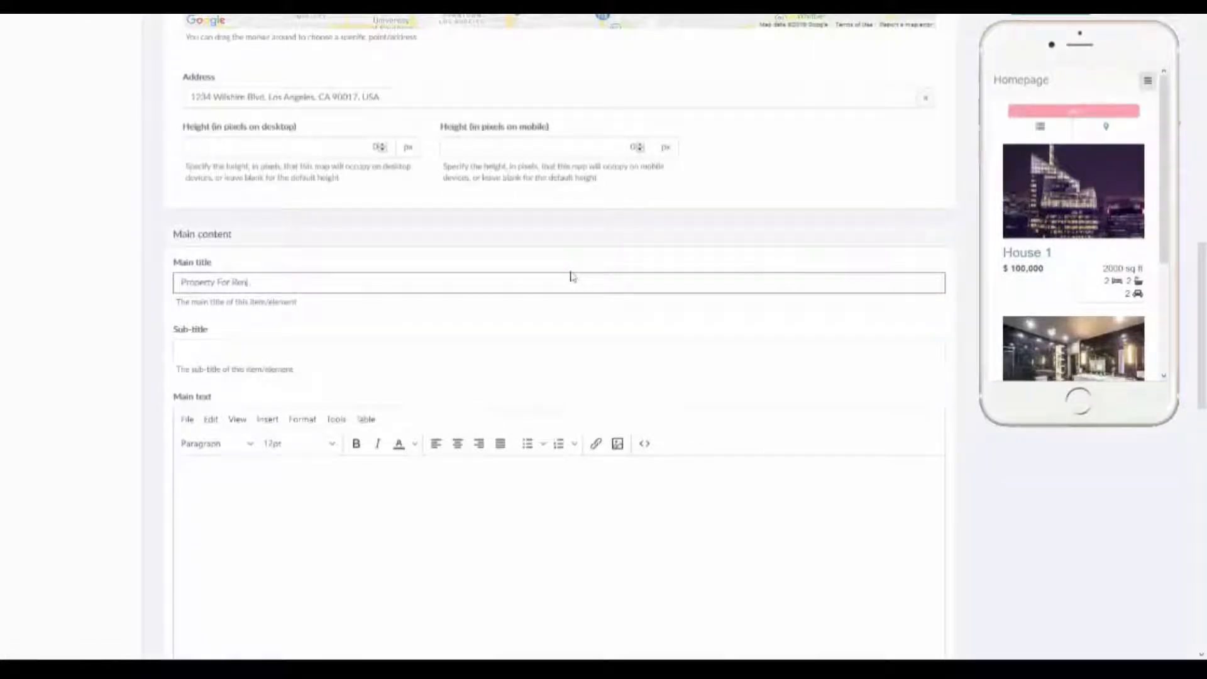
pyautogui.click(514, 562)
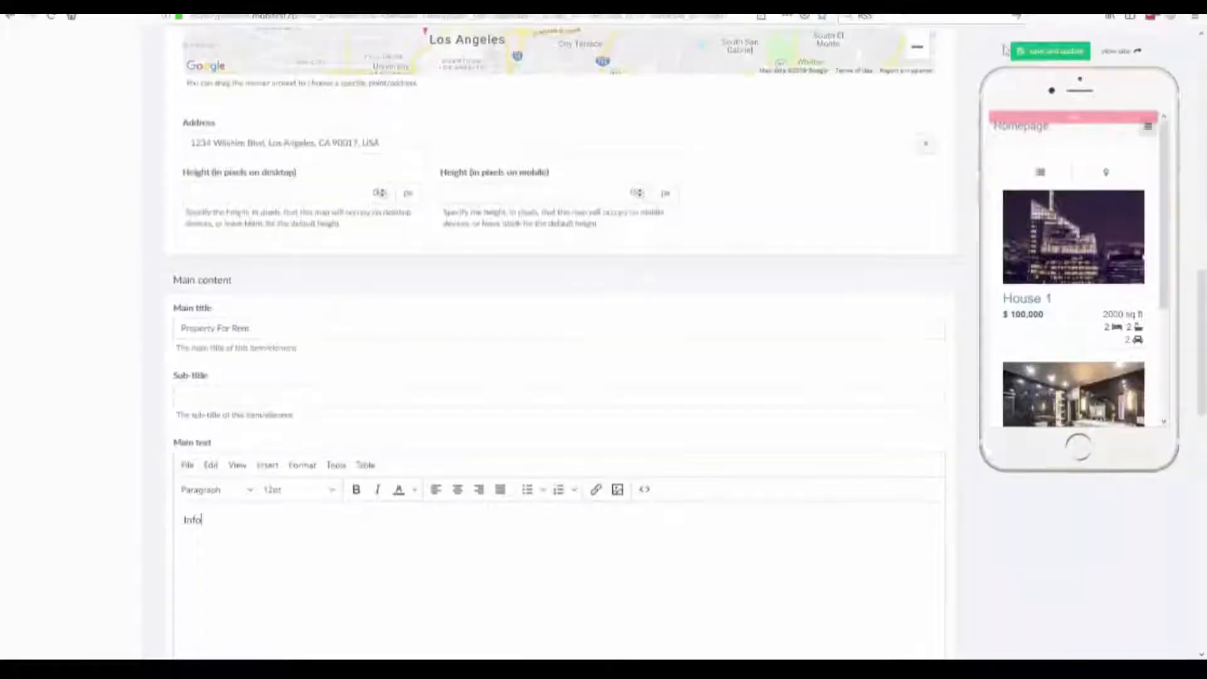
pyautogui.click(1047, 52)
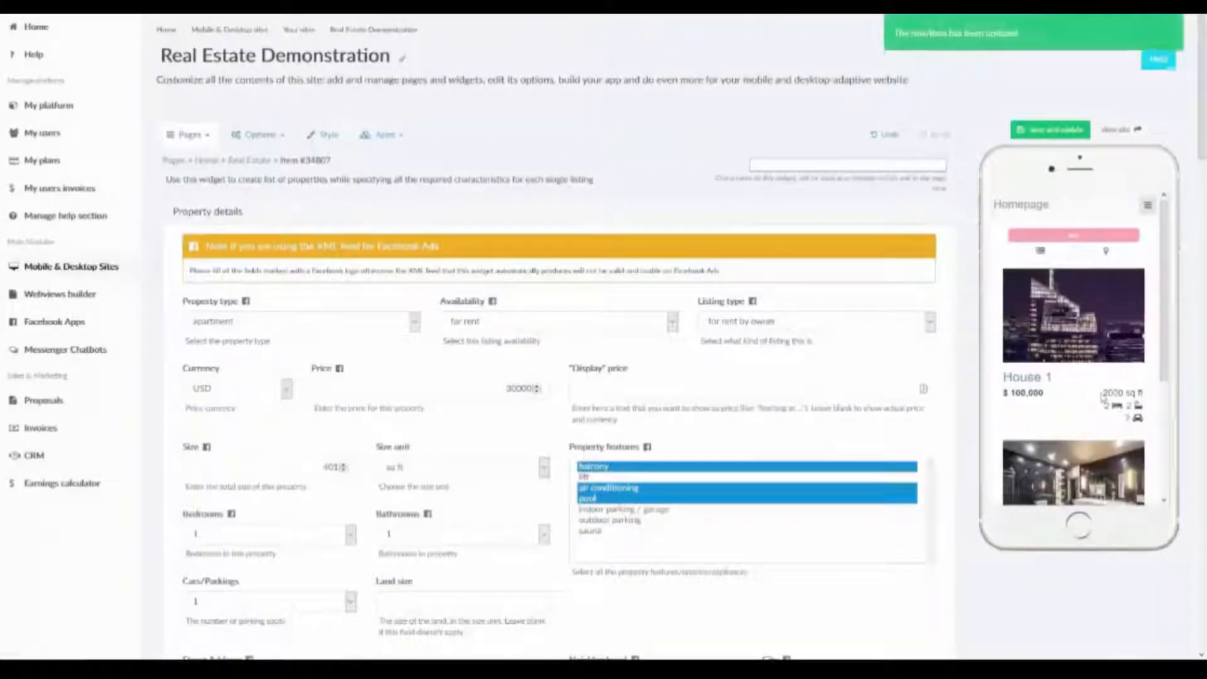
# Step: Open the Property For Rent listing in the phone preview, examine its details, text and map, and close it
pyautogui.scroll(-3, 1102, 398)
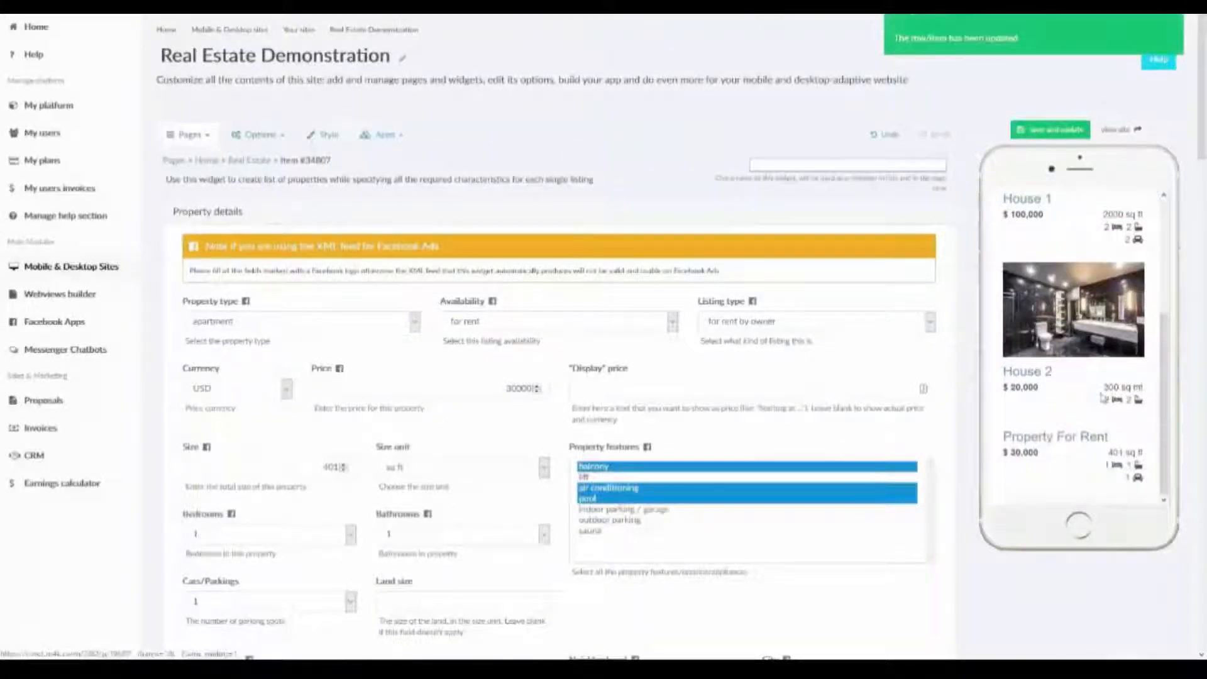
pyautogui.click(1065, 443)
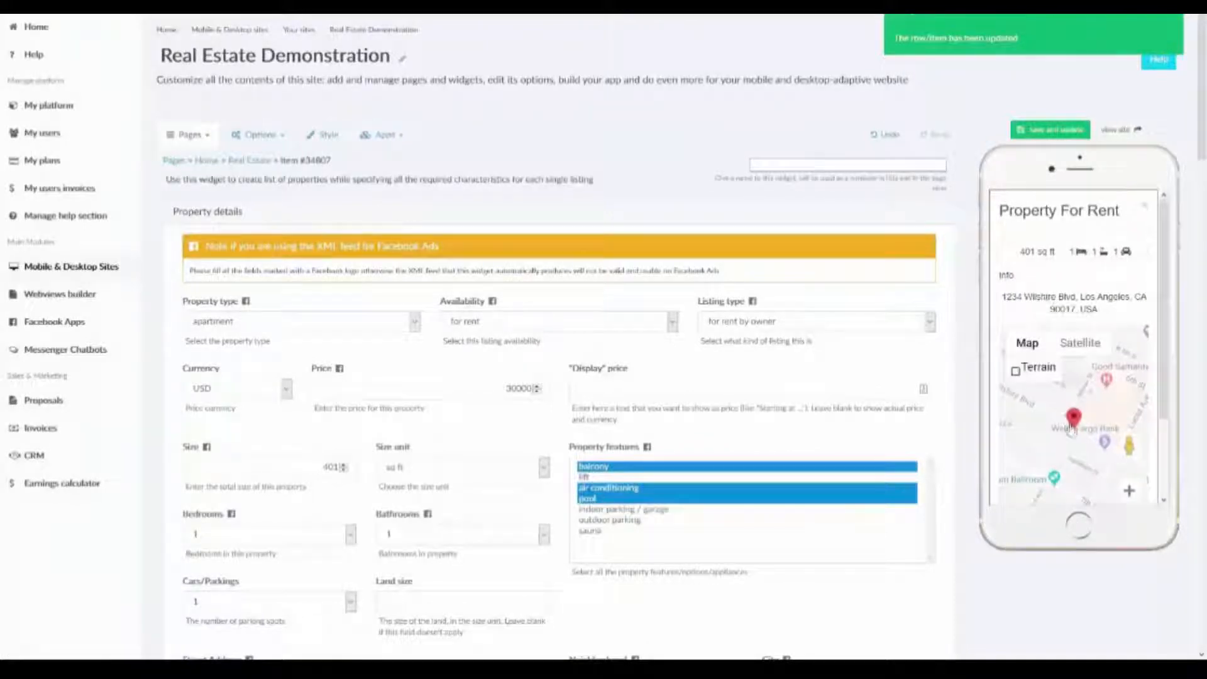
pyautogui.doubleClick(1015, 279)
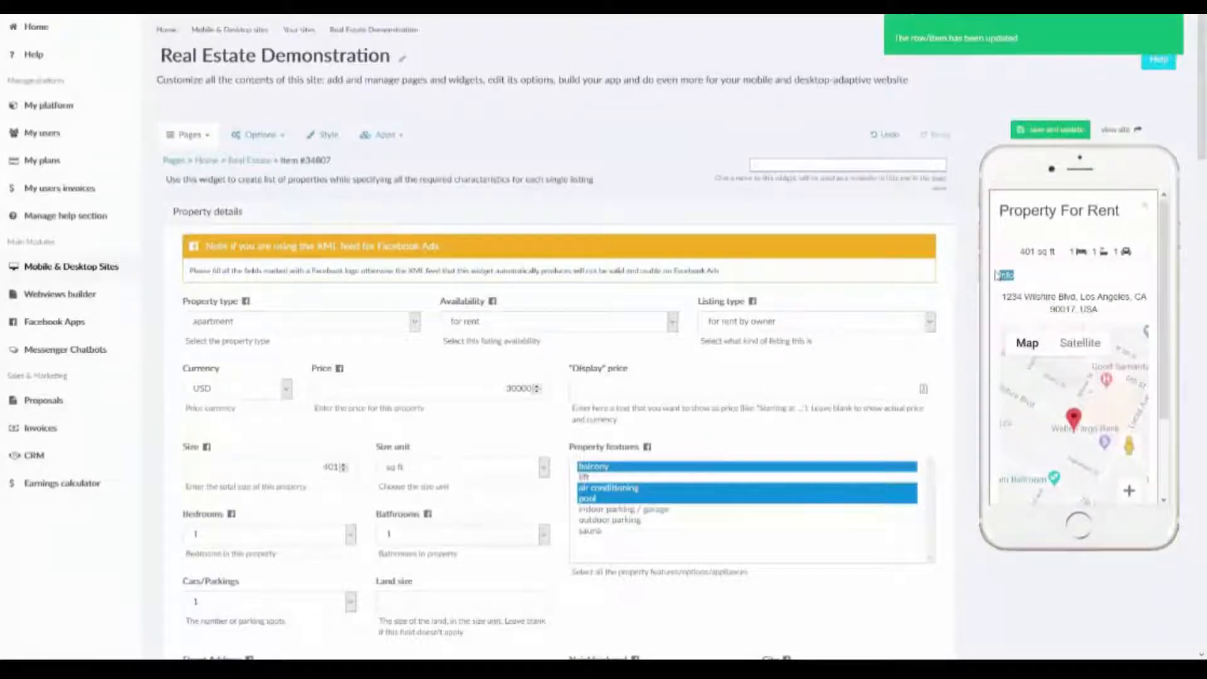
pyautogui.click(1152, 201)
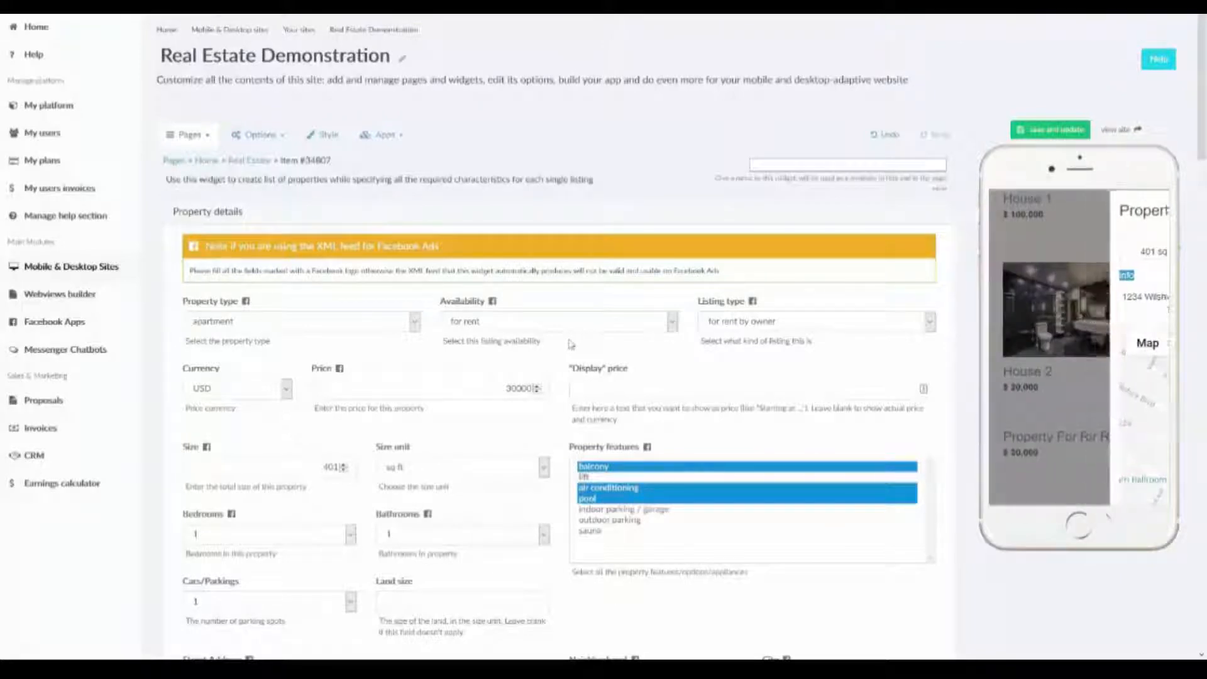
# Step: Add the indoor swimming pool image from the Global Media Library's Apartment category to the listing, save the item, and check it in the phone preview
pyautogui.scroll(-12, 651, 354)
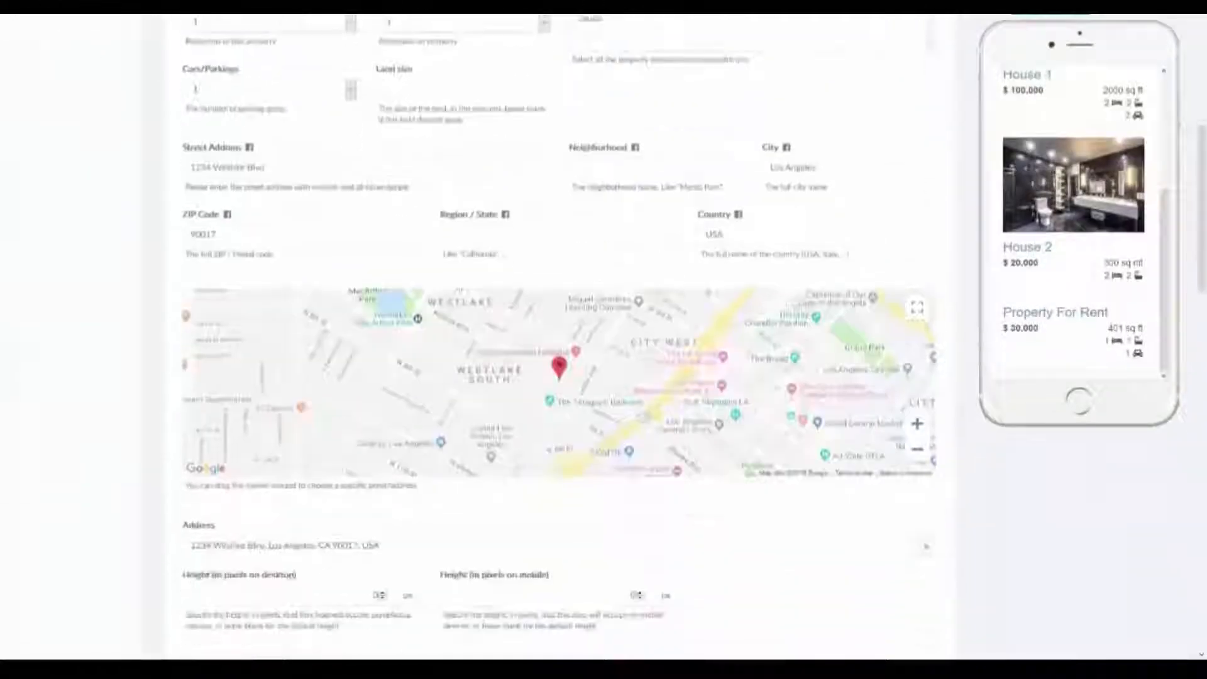
pyautogui.scroll(-8, 991, 488)
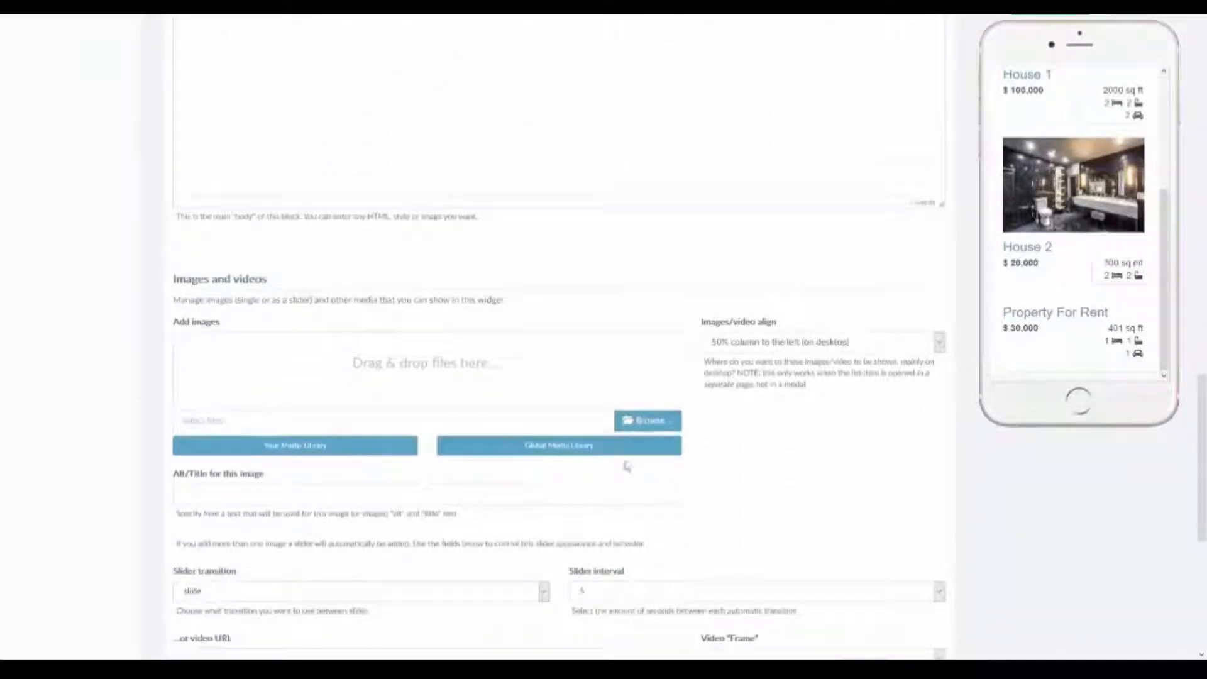
pyautogui.click(579, 448)
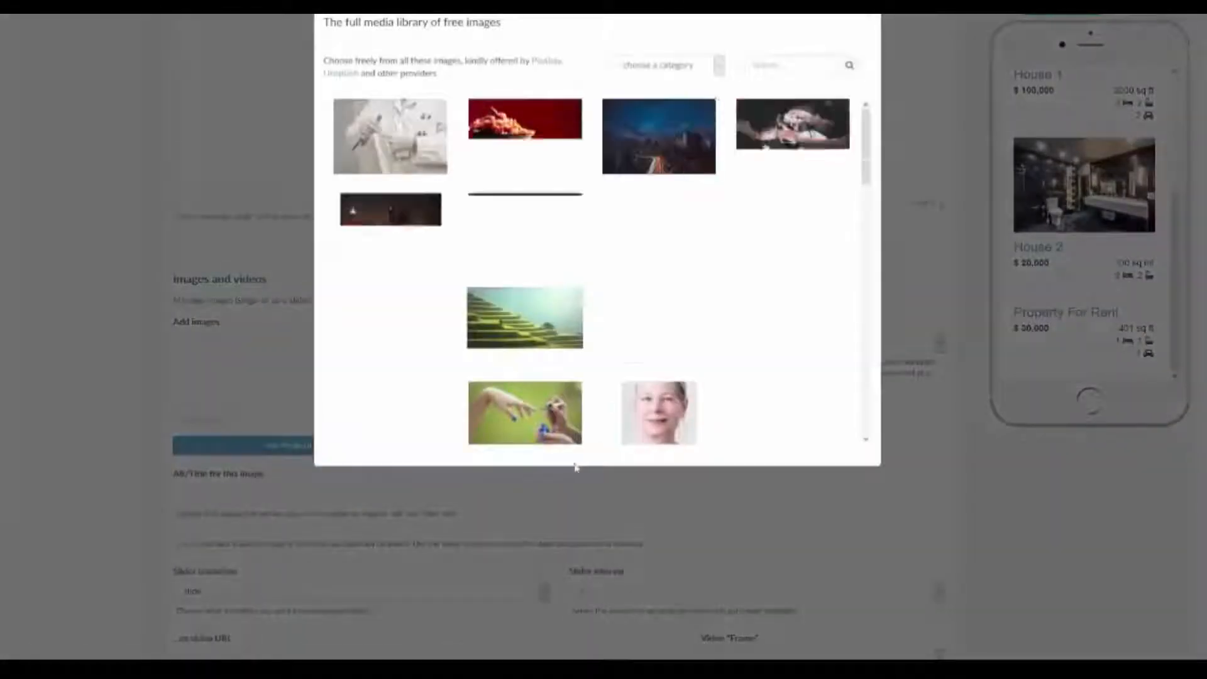
pyautogui.click(694, 68)
pyautogui.click(681, 97)
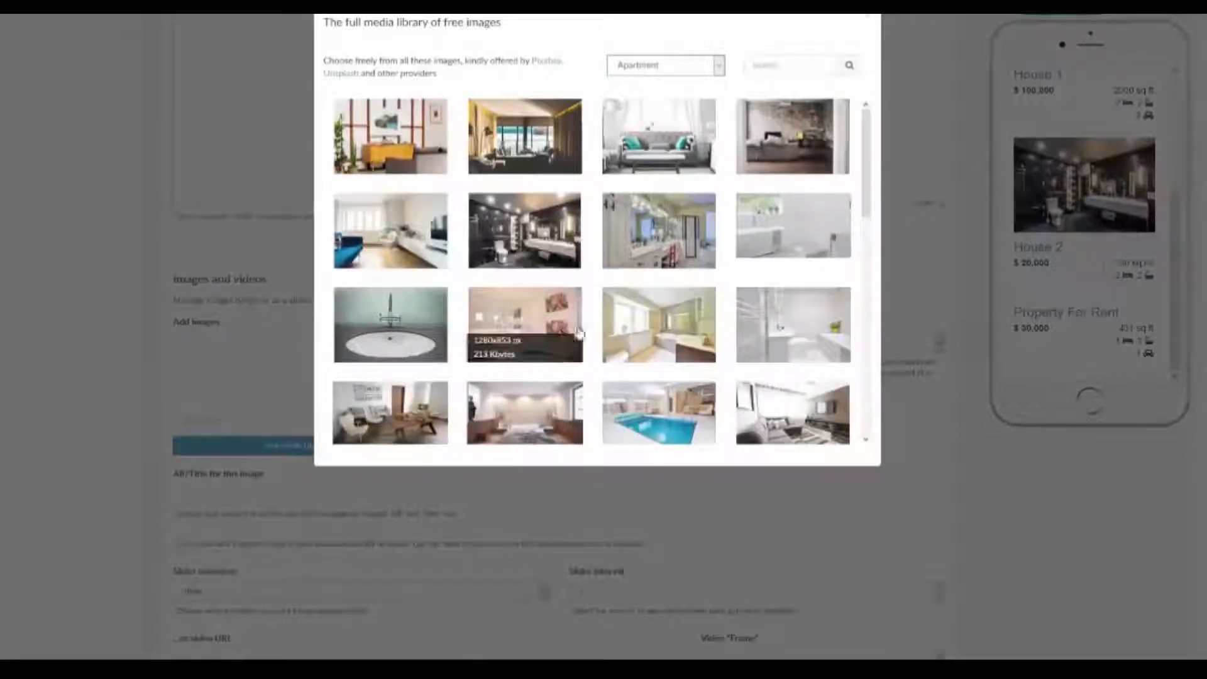
pyautogui.click(659, 412)
pyautogui.click(763, 337)
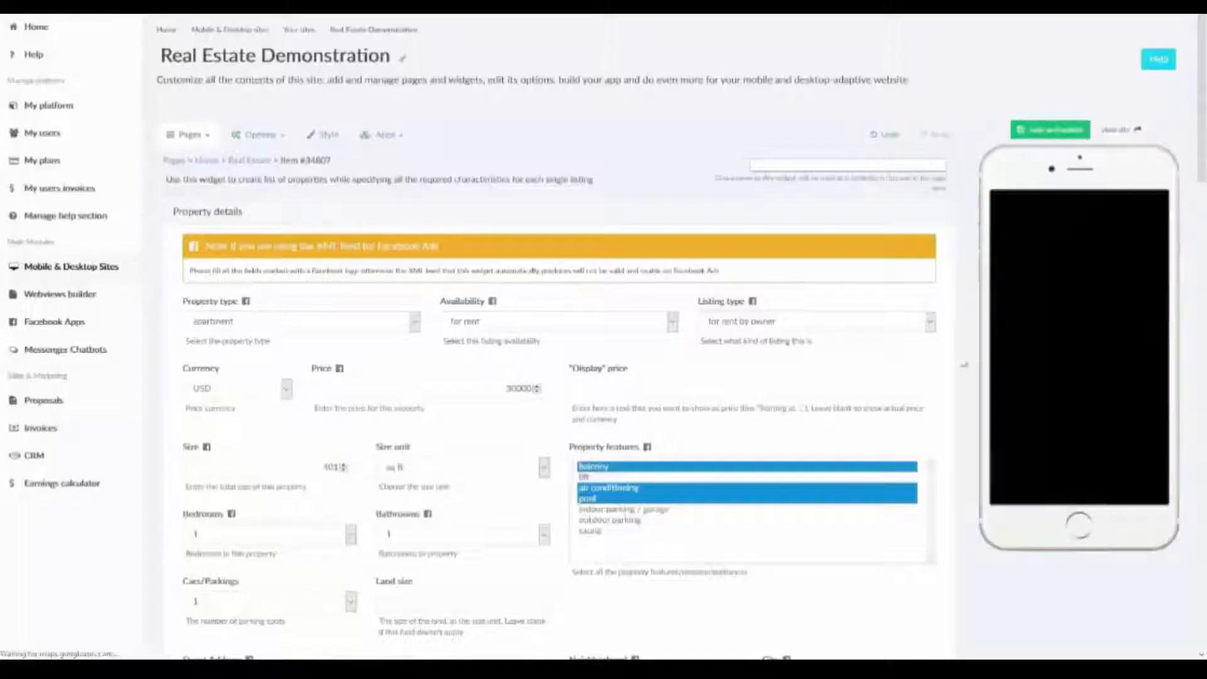
pyautogui.scroll(-5, 1037, 357)
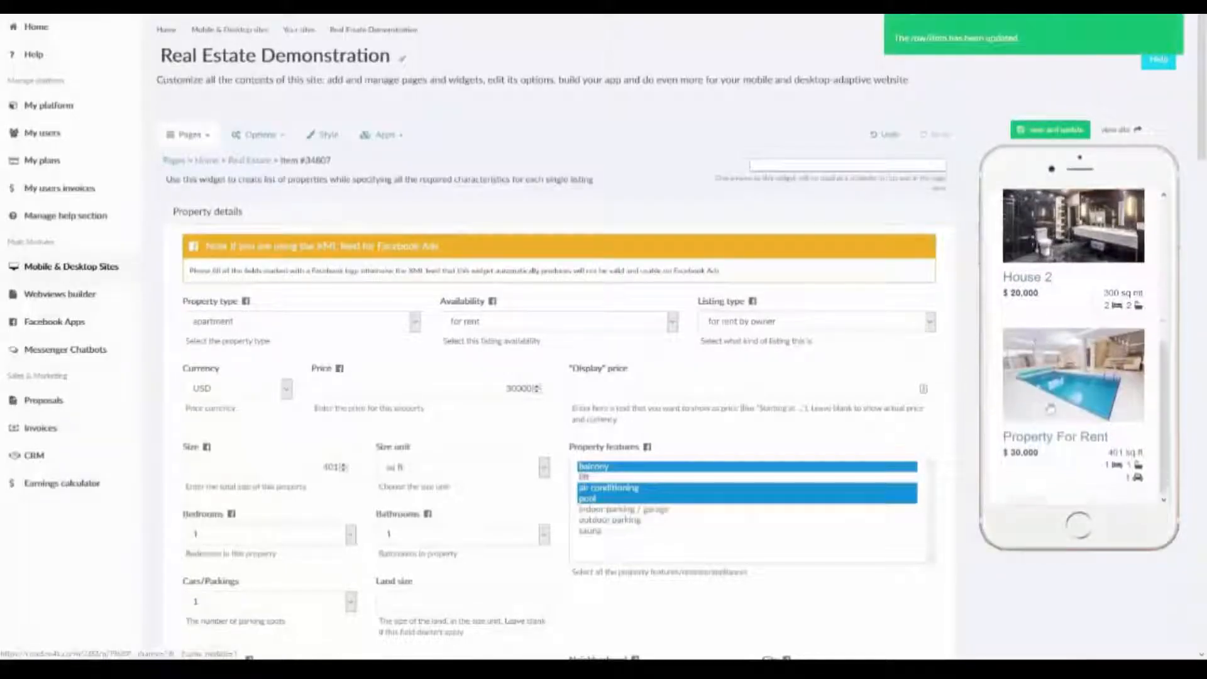
# Step: Add a new button to the listing, examine the available link types, and remove the button again
pyautogui.scroll(-9, 737, 371)
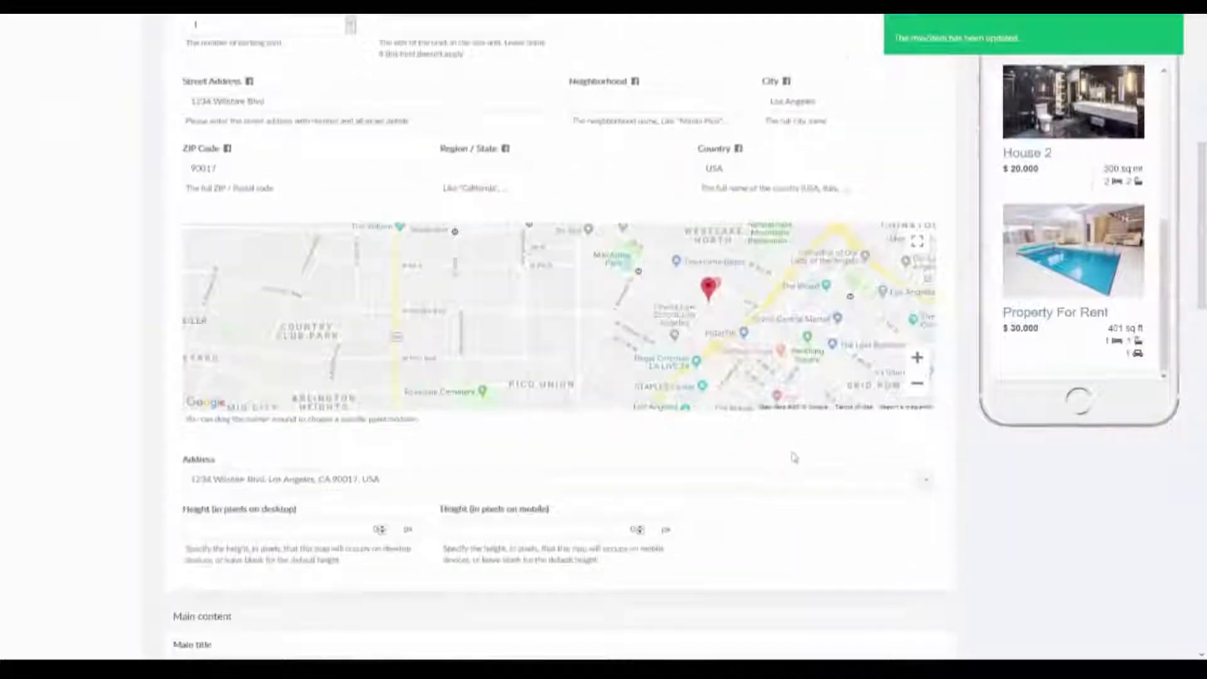
pyautogui.scroll(-9, 786, 450)
pyautogui.scroll(-9, 744, 435)
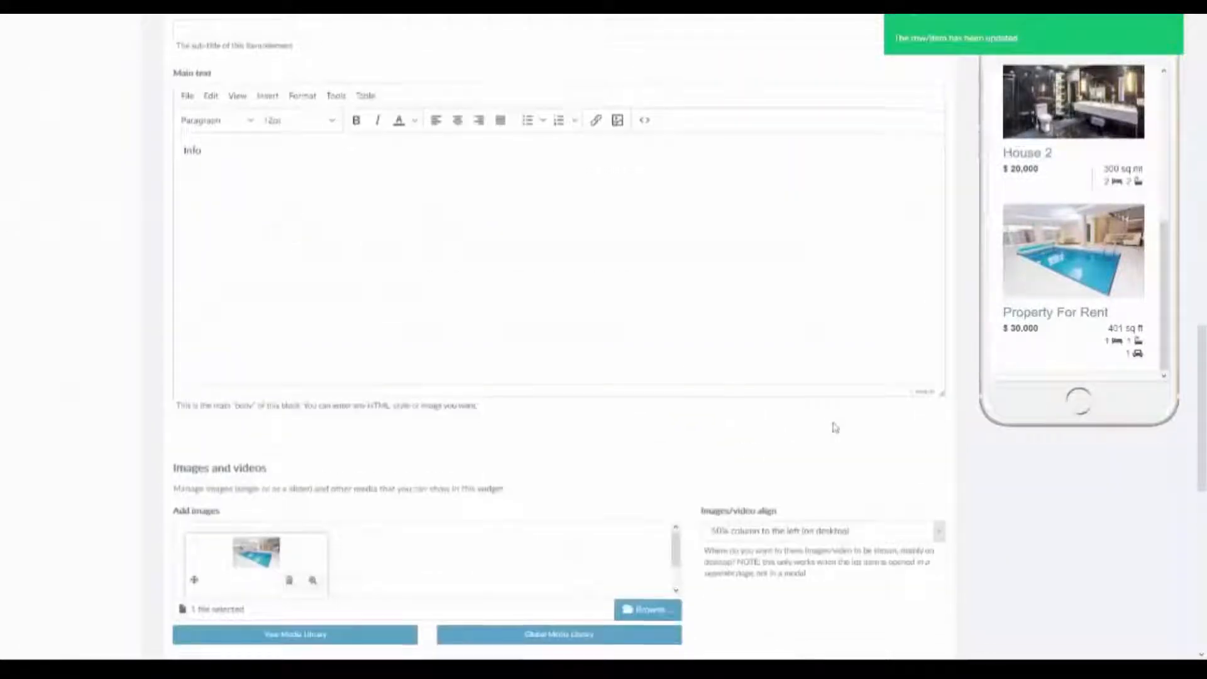
pyautogui.scroll(-2, 909, 446)
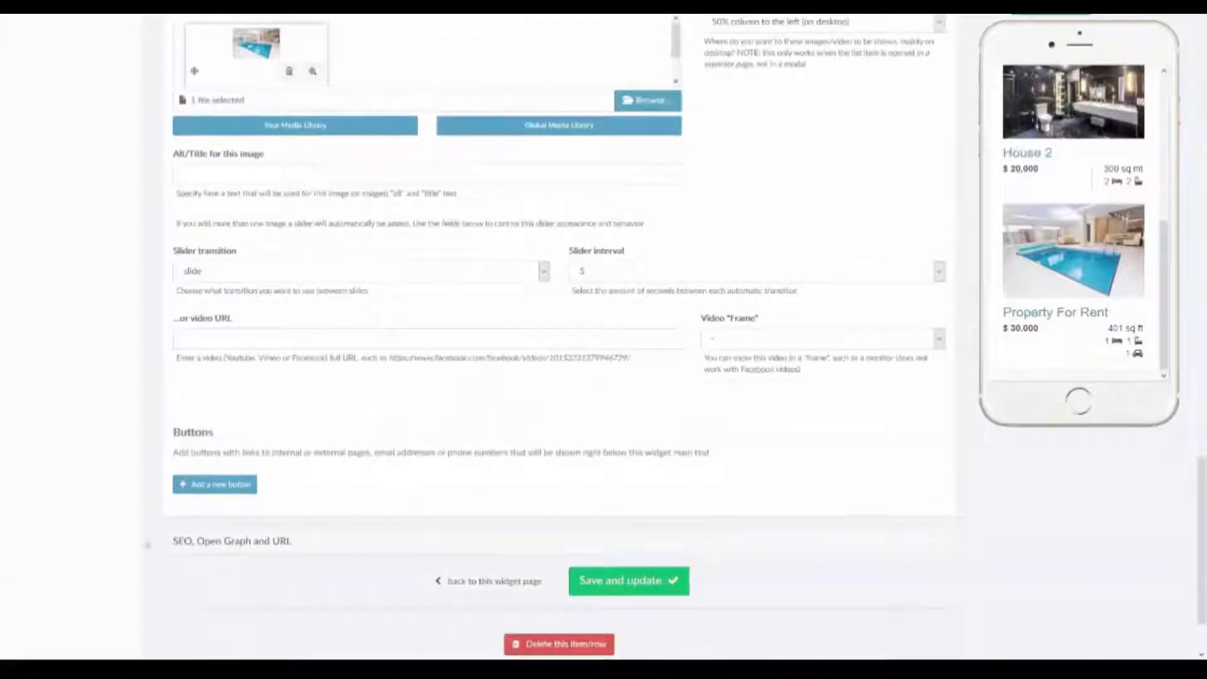
pyautogui.click(201, 485)
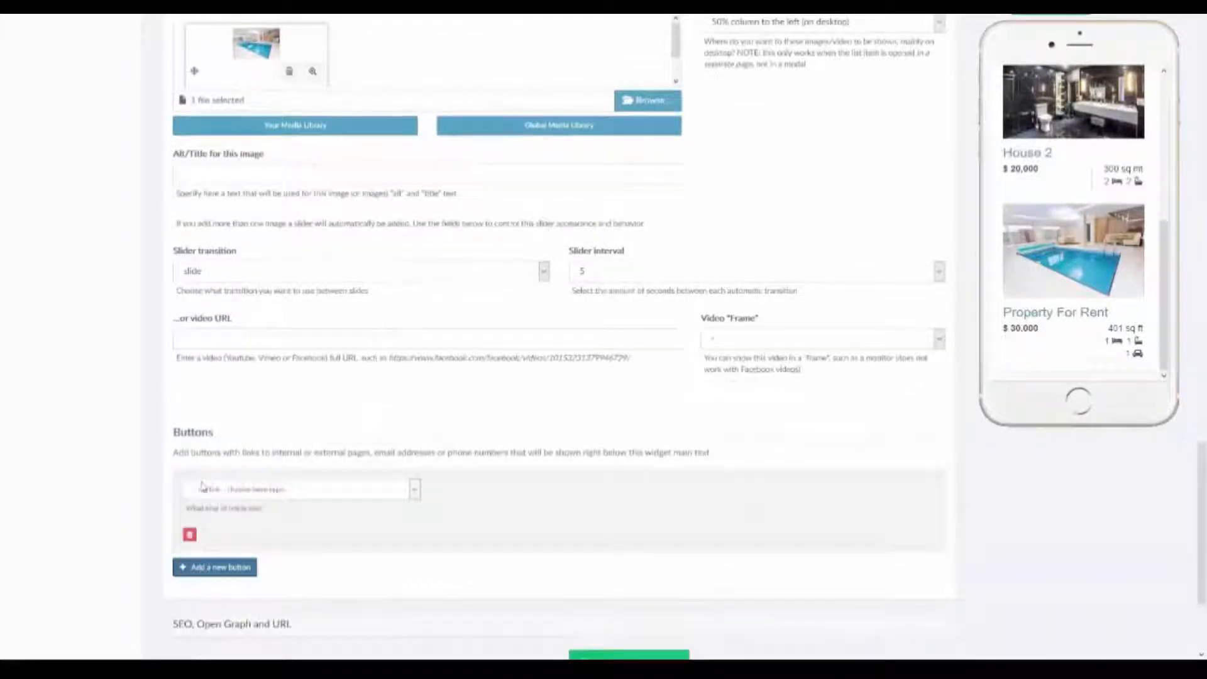
pyautogui.click(214, 490)
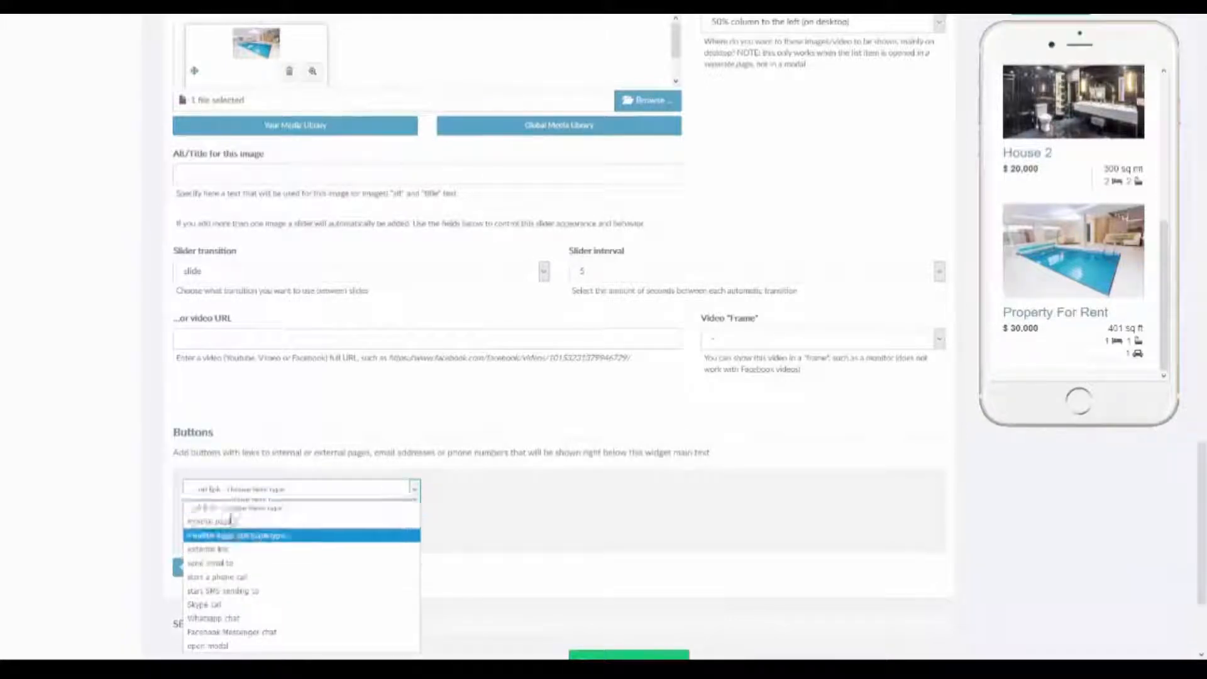
pyautogui.click(215, 492)
pyautogui.click(190, 535)
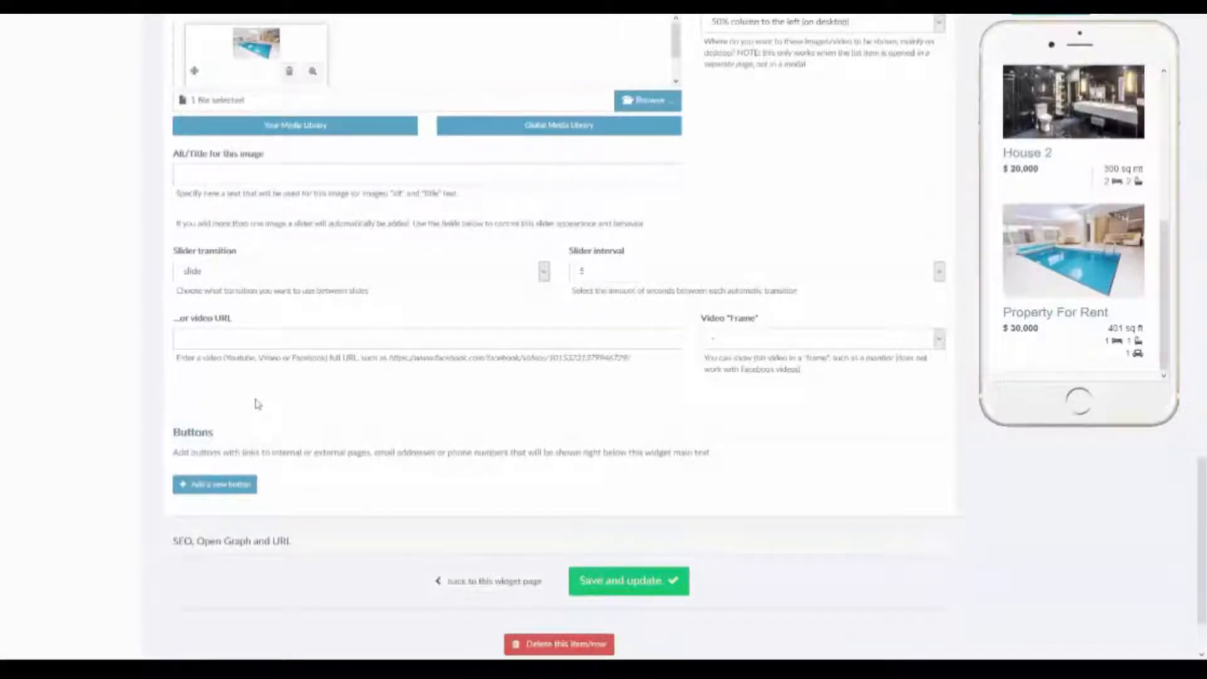
# Step: Review the listing's images, main content and property details, and save the item
pyautogui.scroll(6, 387, 436)
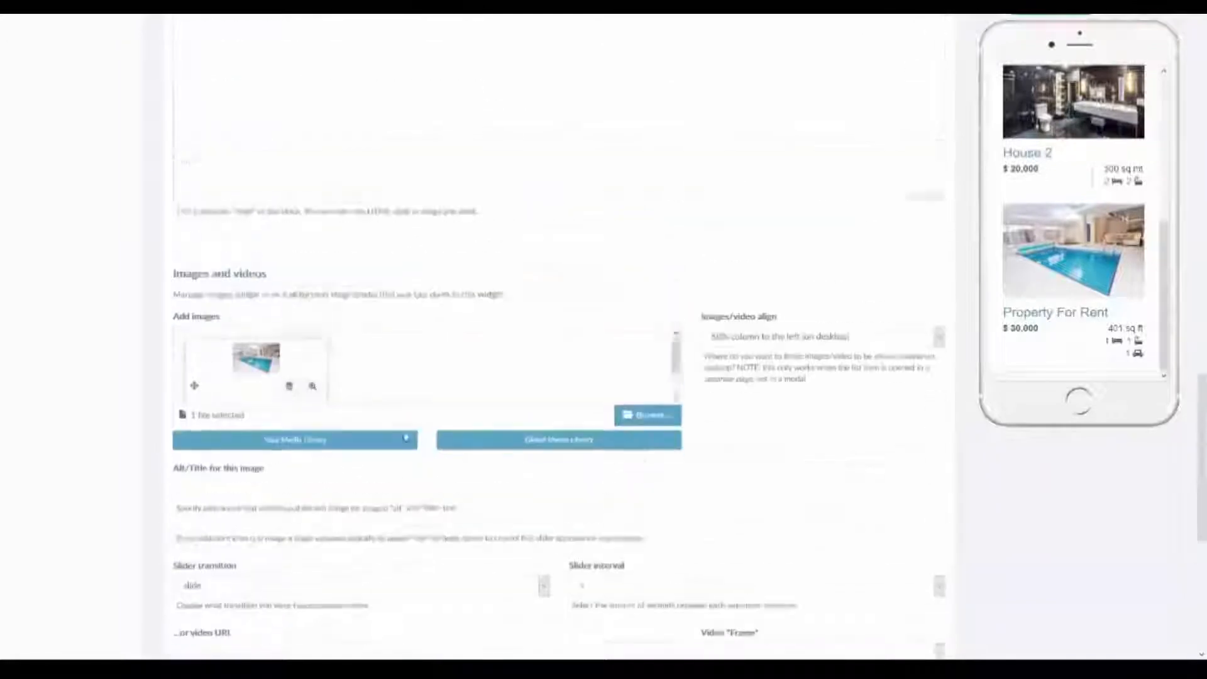
pyautogui.scroll(4, 405, 436)
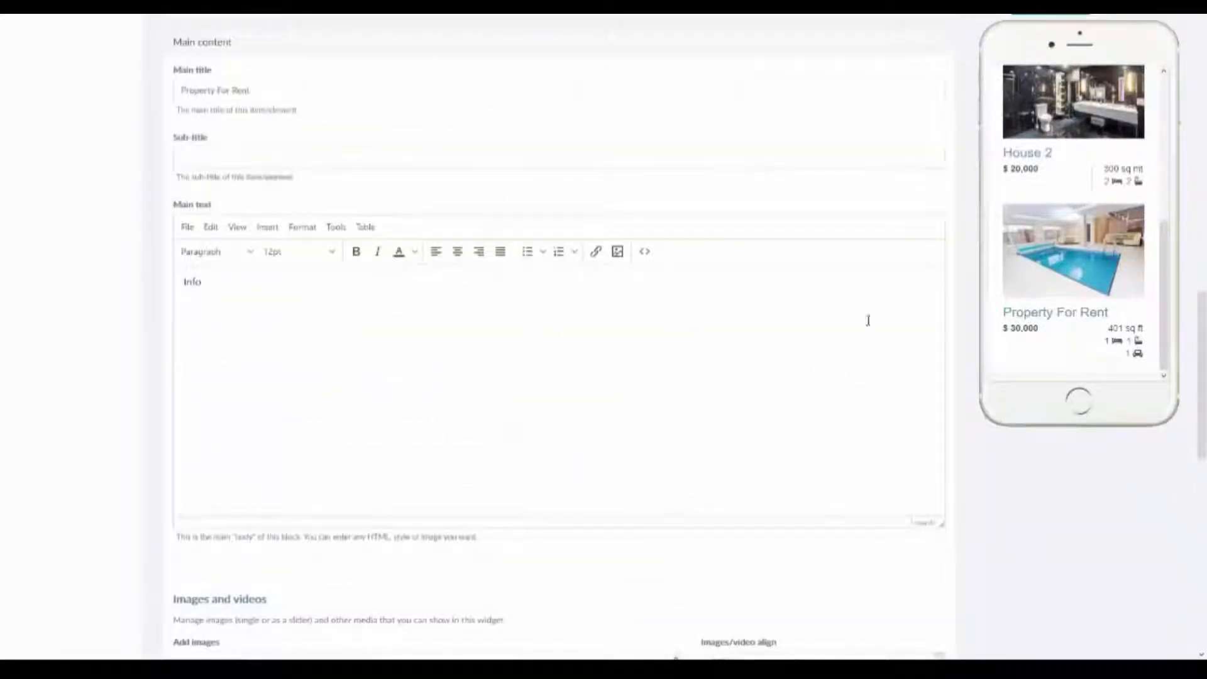
pyautogui.scroll(3, 867, 321)
pyautogui.tripleClick(348, 280)
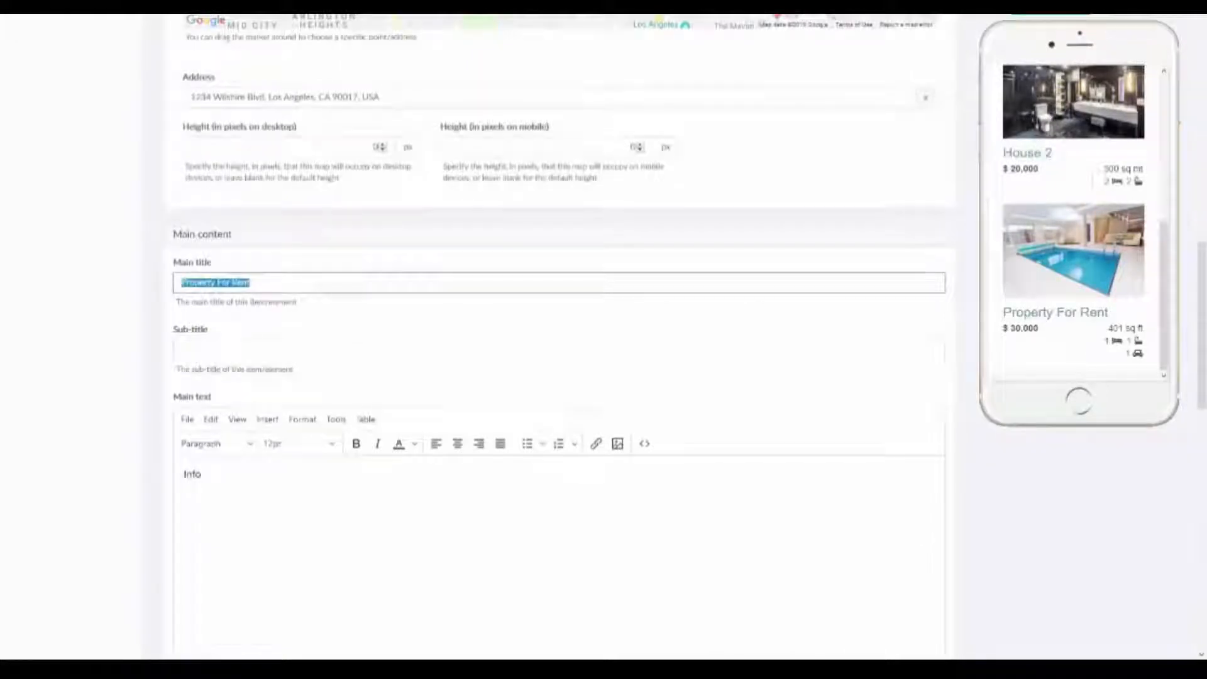
pyautogui.scroll(10, 291, 359)
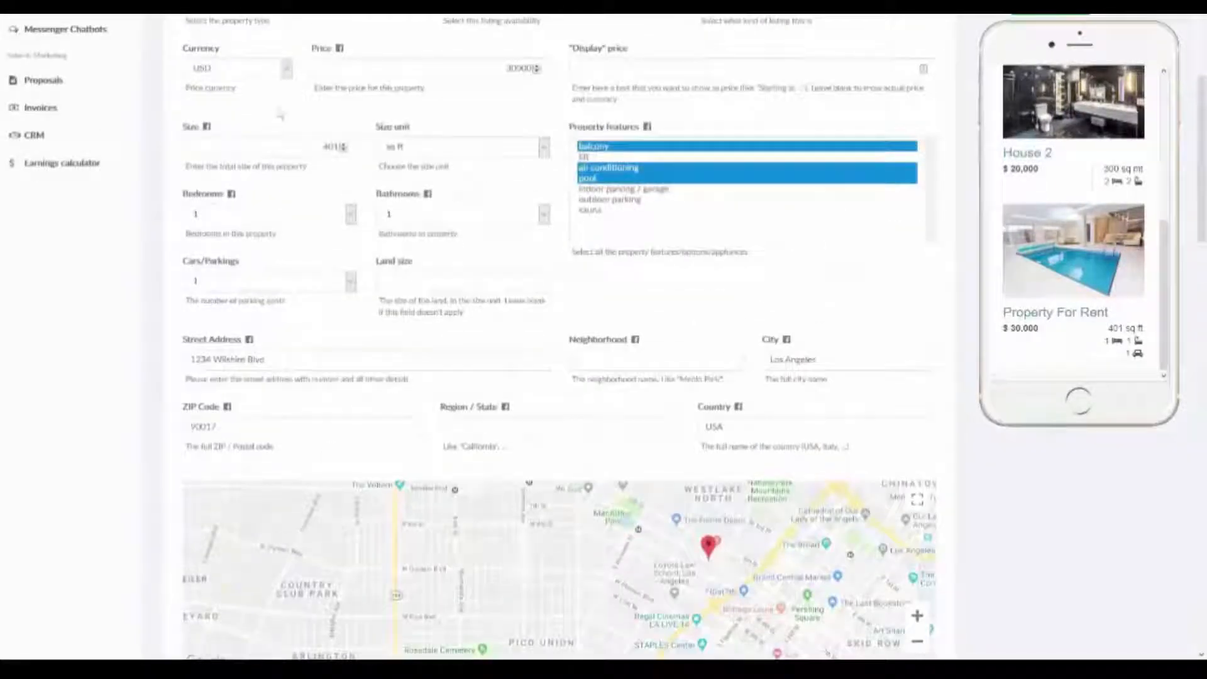
pyautogui.scroll(2, 280, 115)
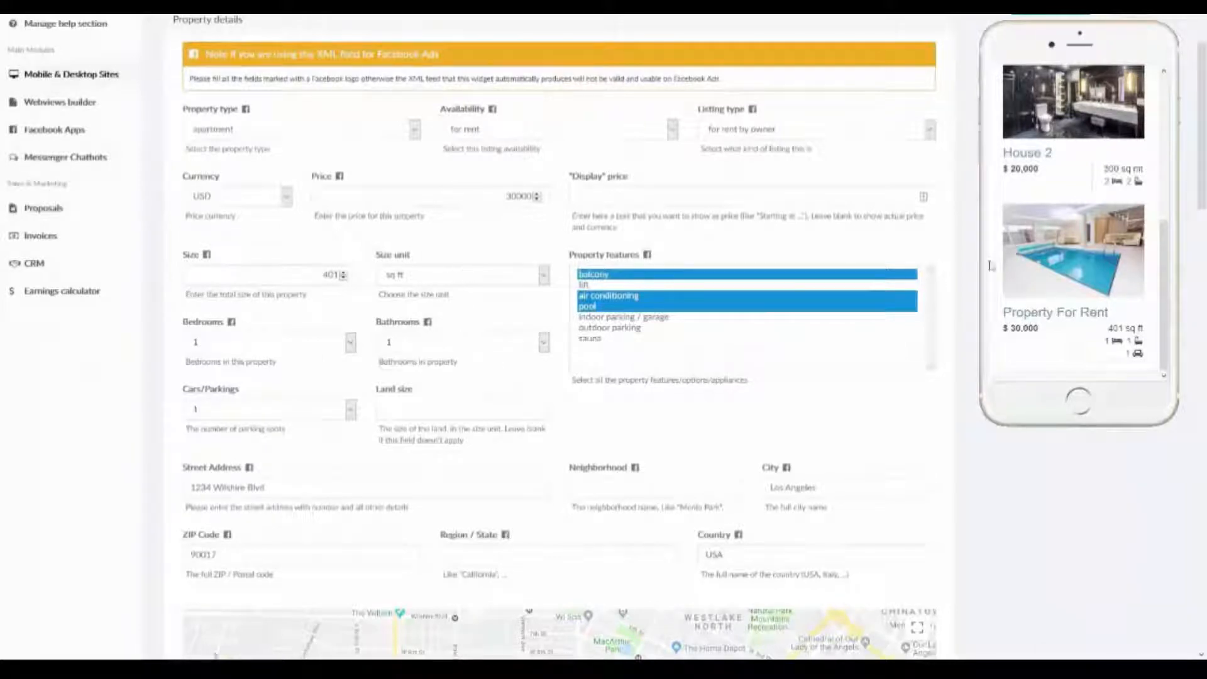
pyautogui.scroll(-8, 881, 455)
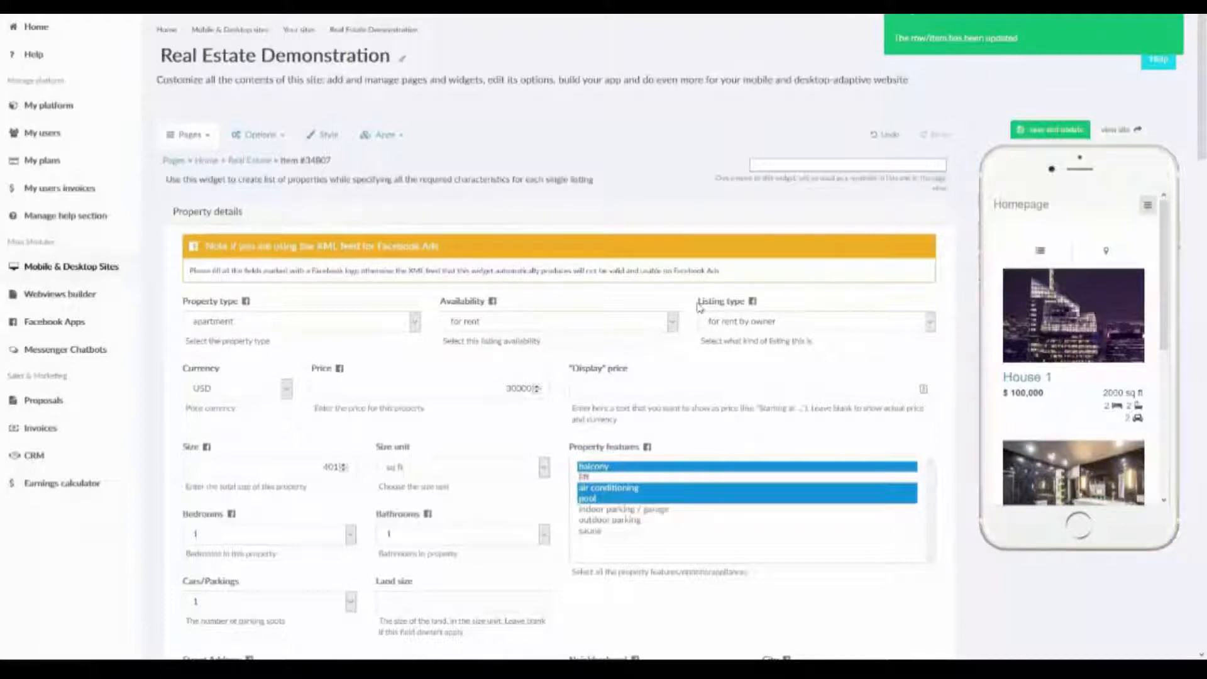
# Step: Return from the Property For Rent item to the Real Estate widget's page
pyautogui.click(245, 166)
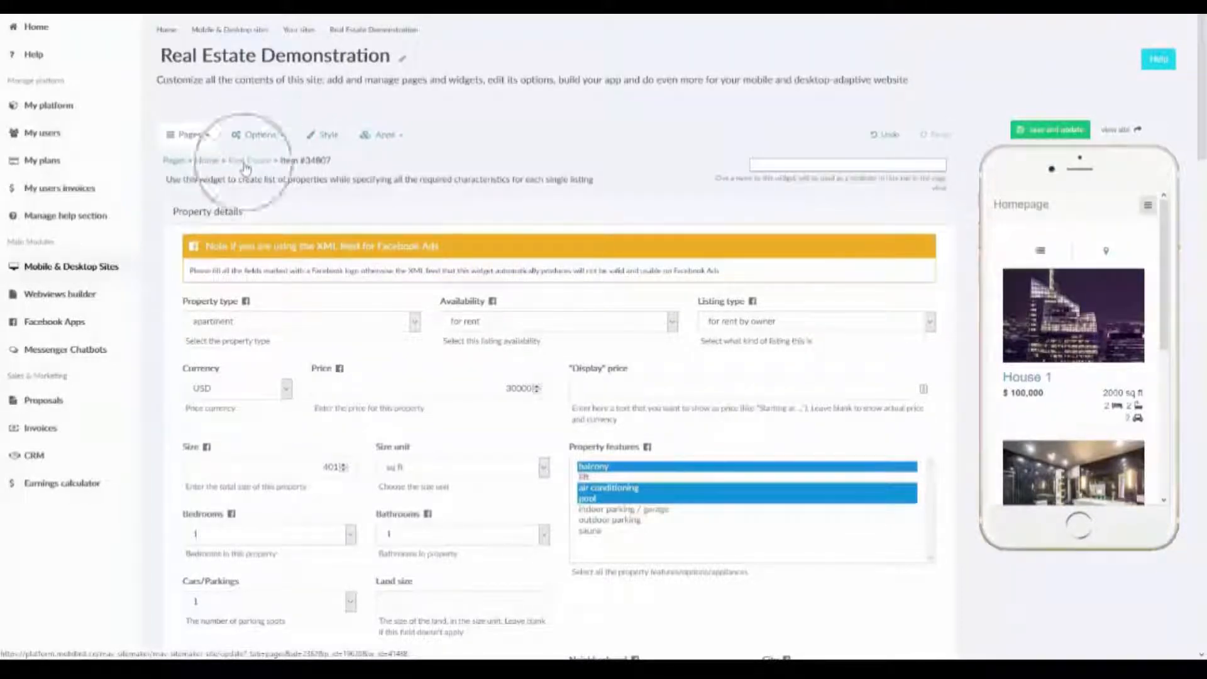
pyautogui.scroll(-9, 246, 169)
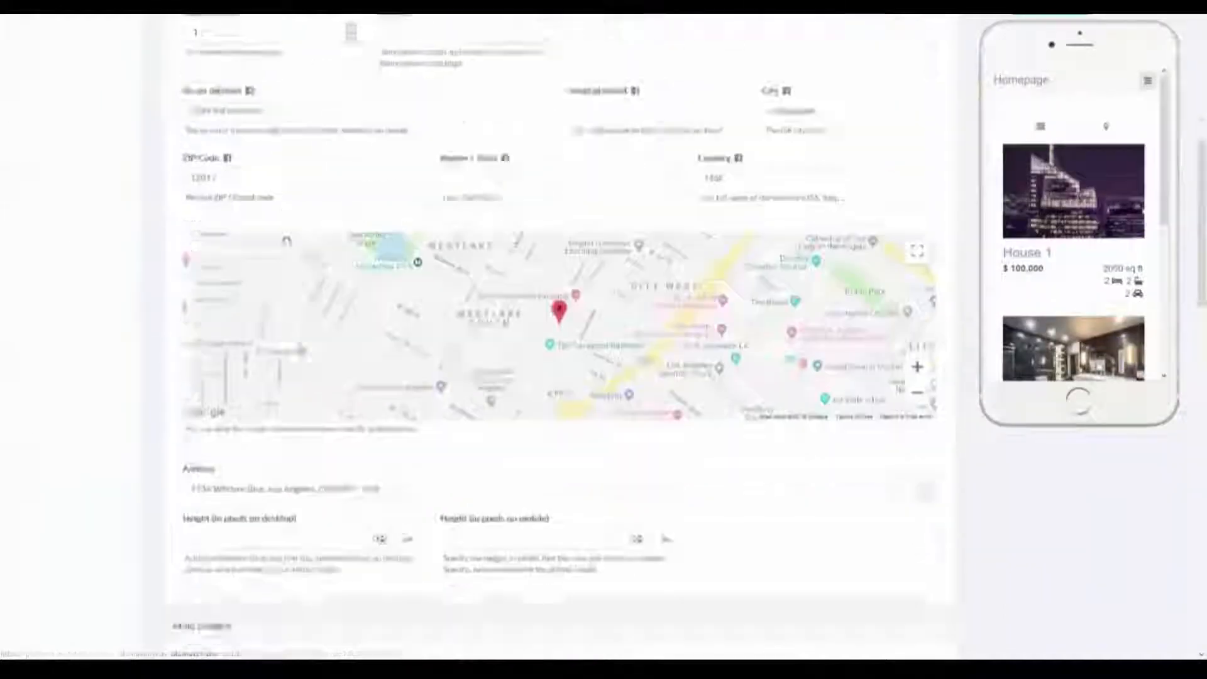
pyautogui.scroll(-10, 245, 449)
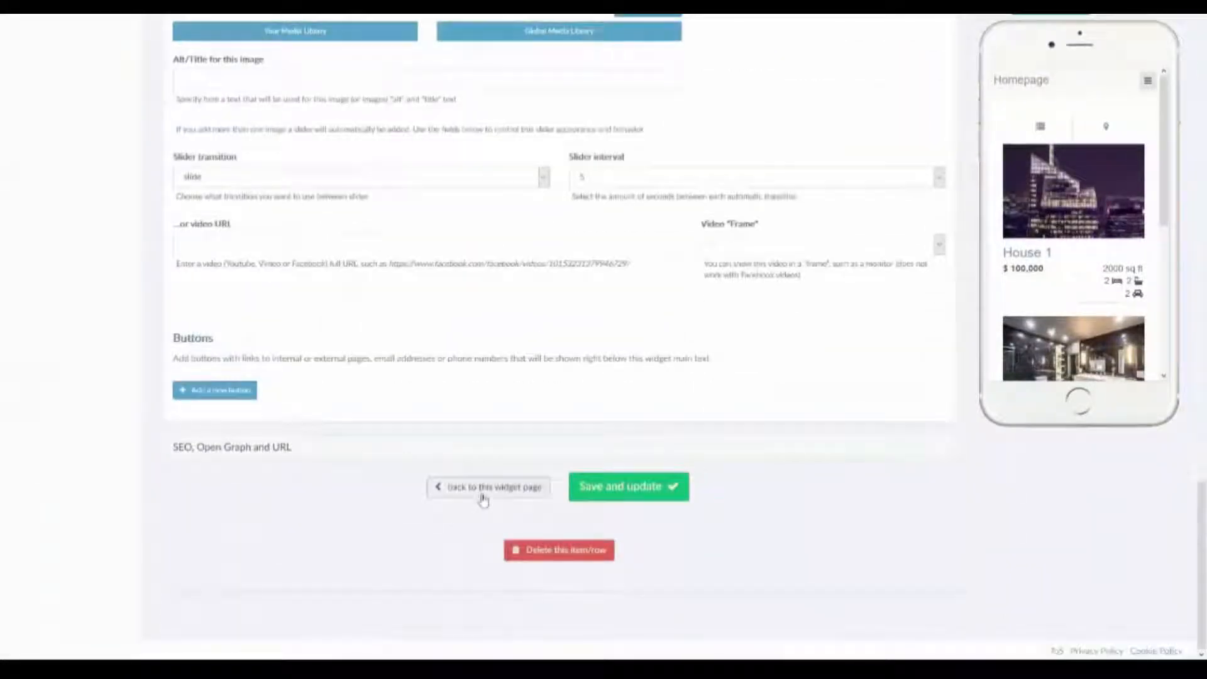
pyautogui.click(483, 496)
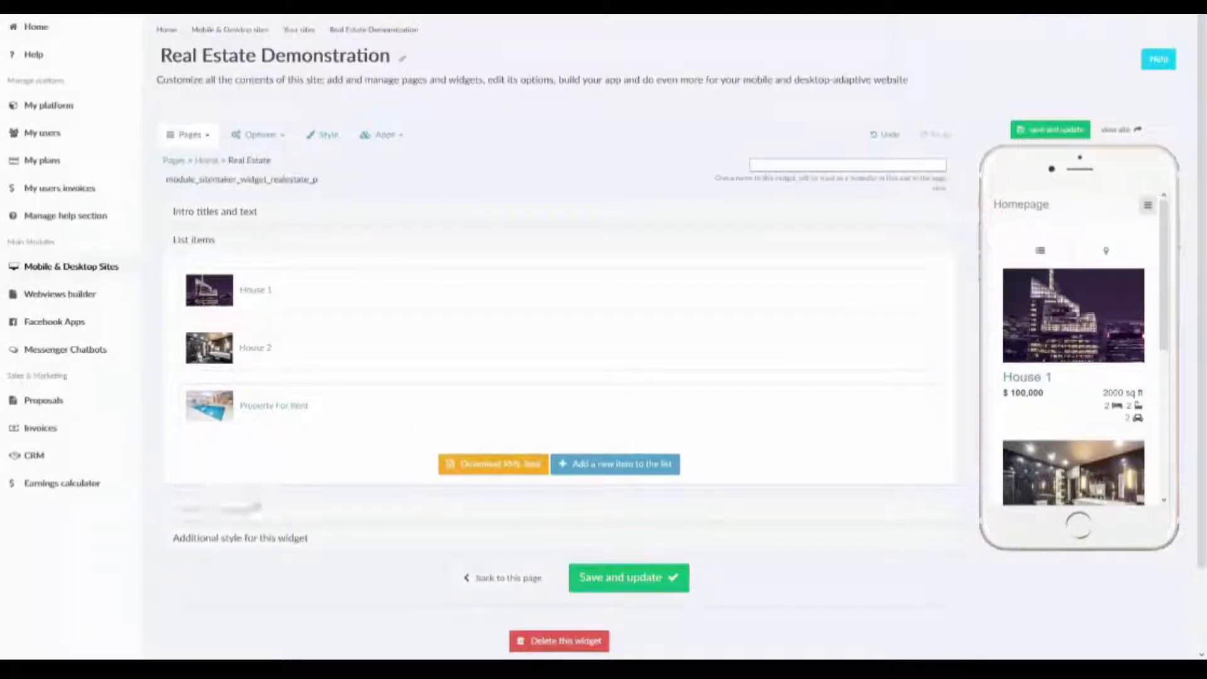
# Step: Examine the widget's additional options and the desktop space and margins choices in its additional style settings
pyautogui.click(238, 510)
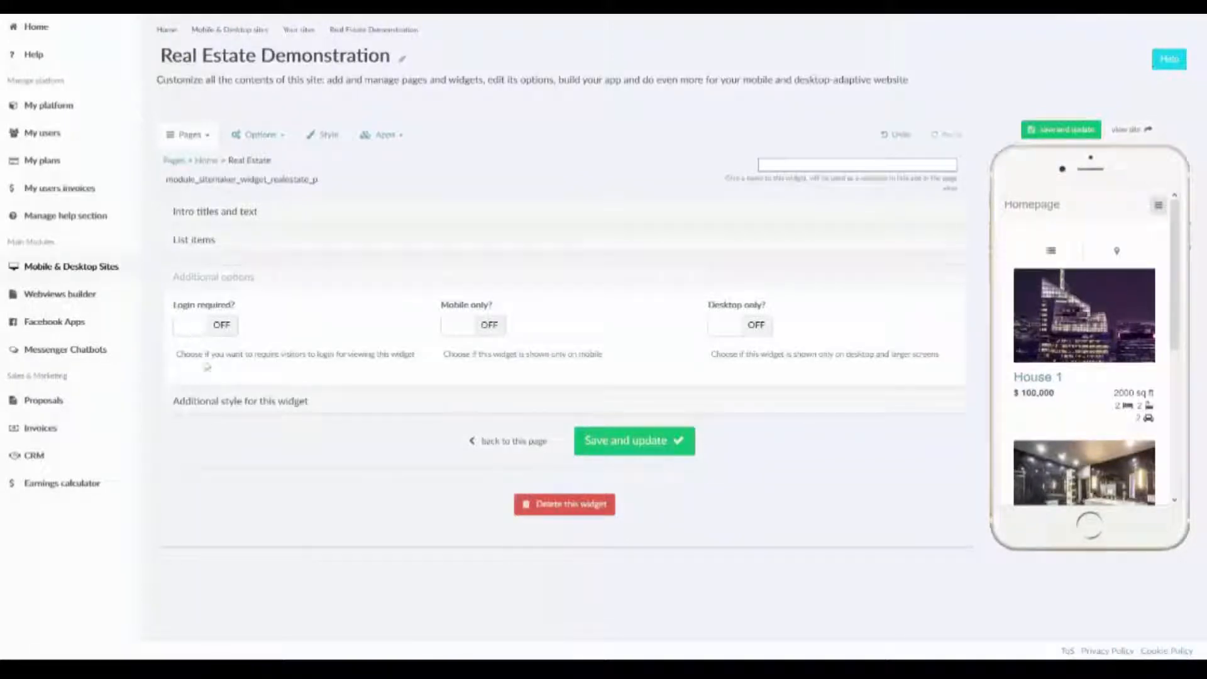
pyautogui.click(210, 402)
pyautogui.scroll(-3, 214, 402)
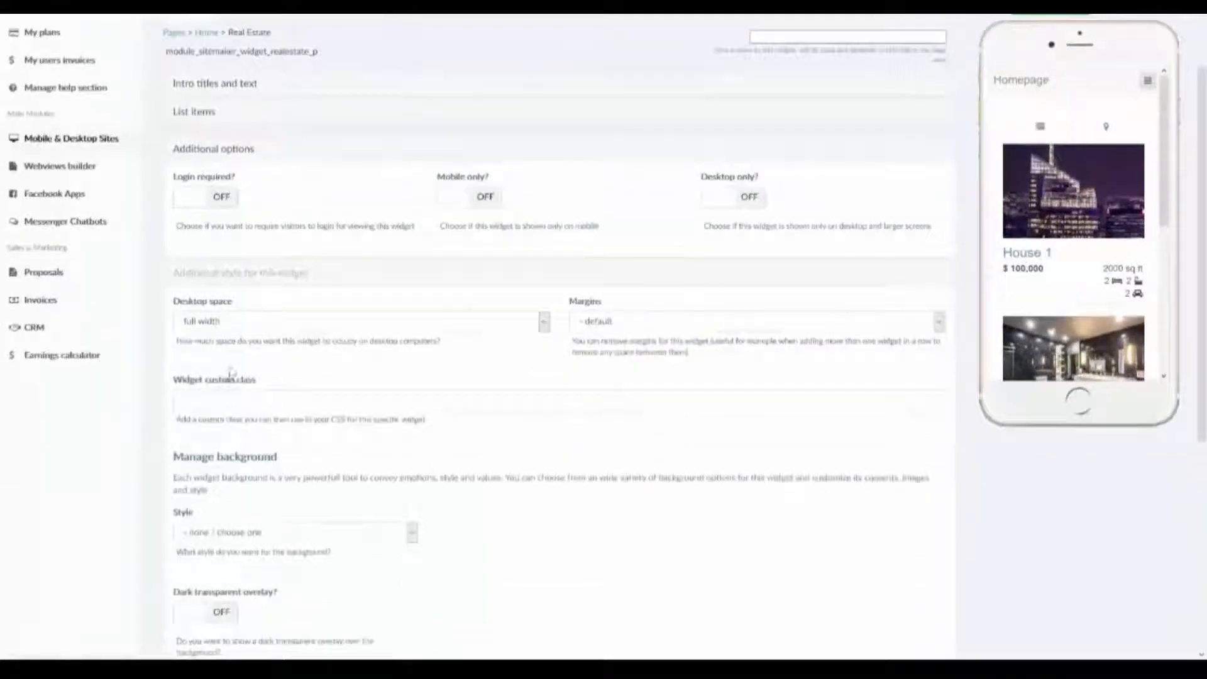
pyautogui.click(258, 330)
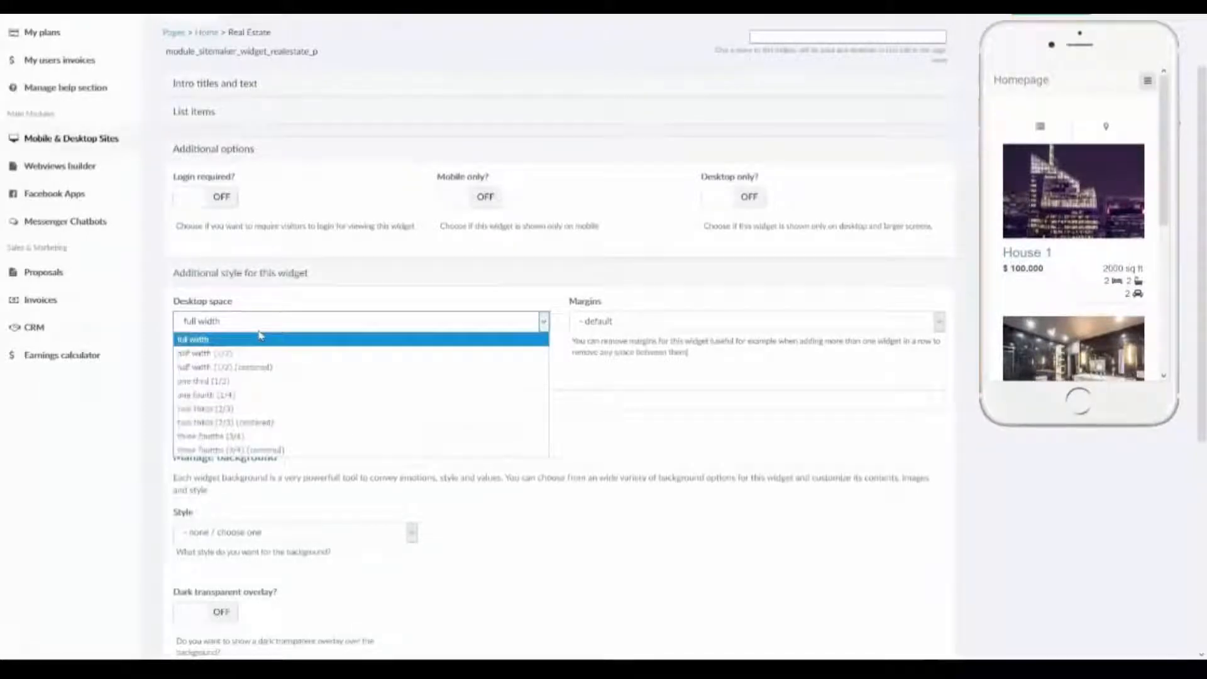
pyautogui.click(259, 336)
pyautogui.click(606, 324)
pyautogui.click(605, 324)
# Step: Examine the widget's custom class, background and animation settings, and collapse the additional style section
pyautogui.scroll(-2, 402, 339)
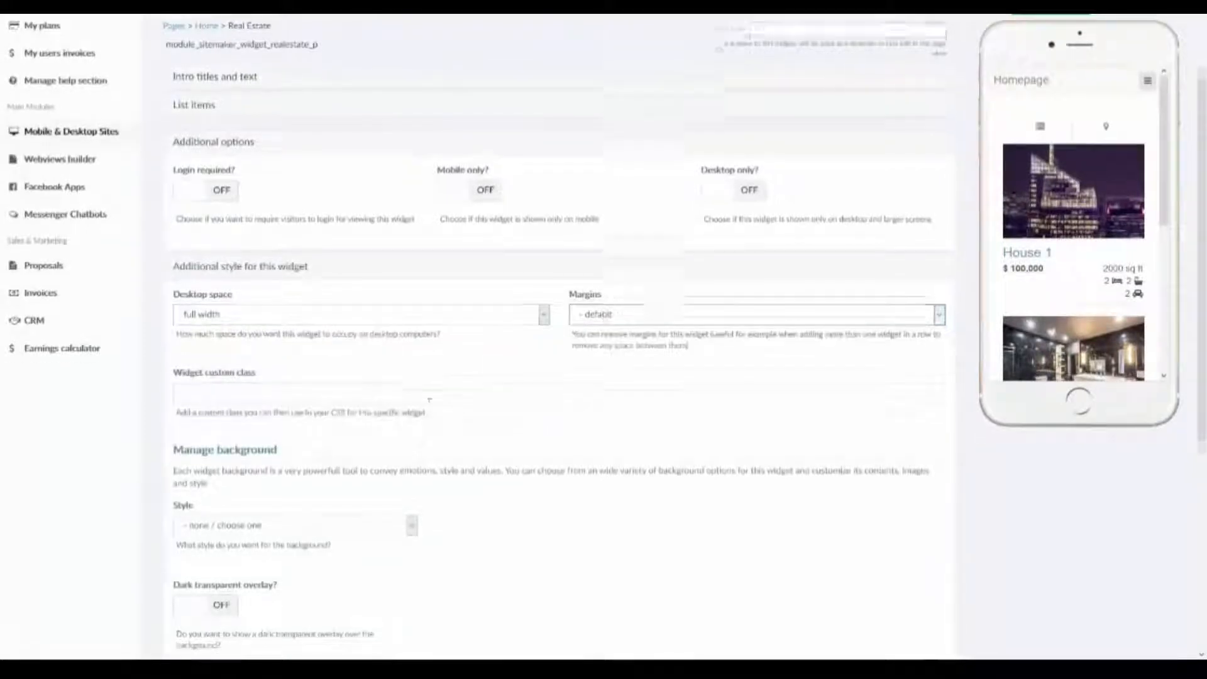
pyautogui.click(358, 339)
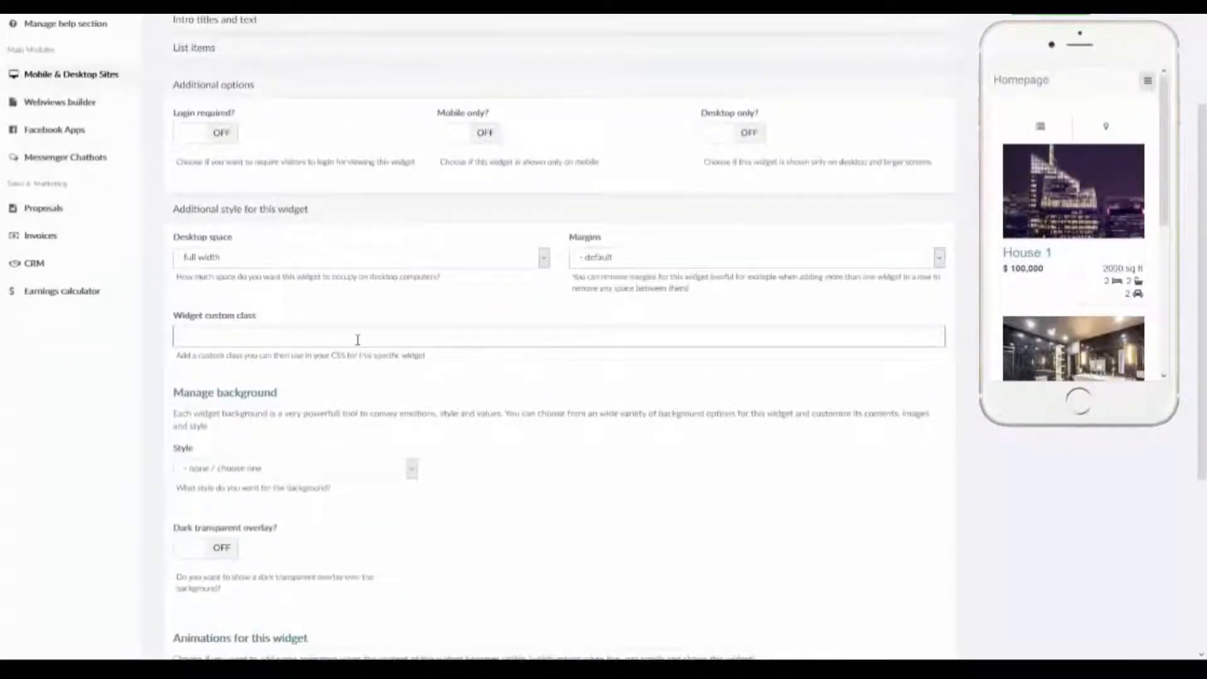
pyautogui.scroll(-1, 357, 339)
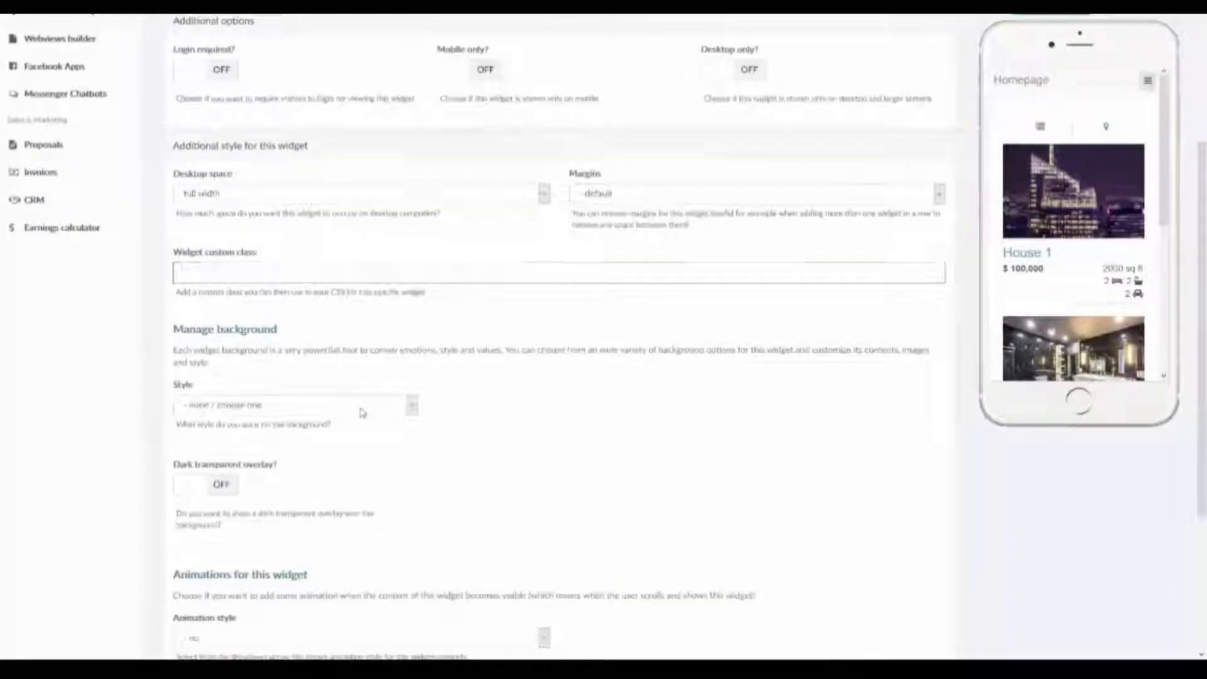
pyautogui.scroll(-2, 358, 409)
pyautogui.scroll(6, 339, 402)
pyautogui.click(333, 400)
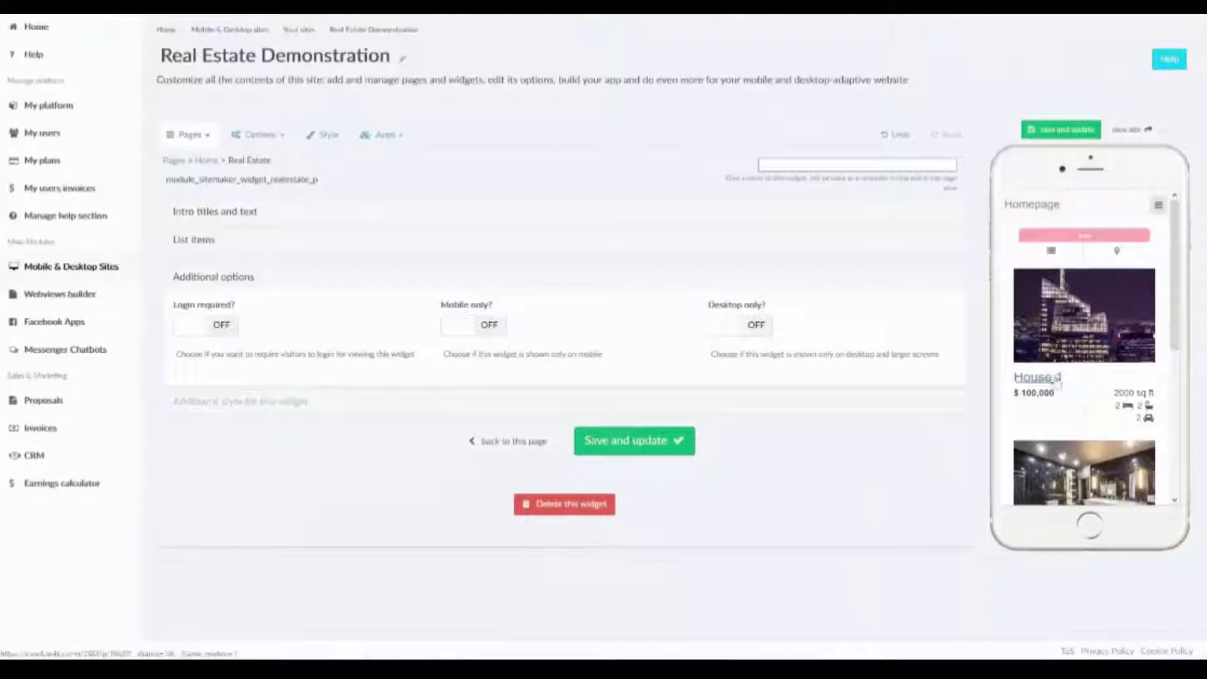
# Step: Open the House 1 listing in the phone preview and look through its image, details and text
pyautogui.click(1047, 378)
pyautogui.scroll(-10, 1067, 296)
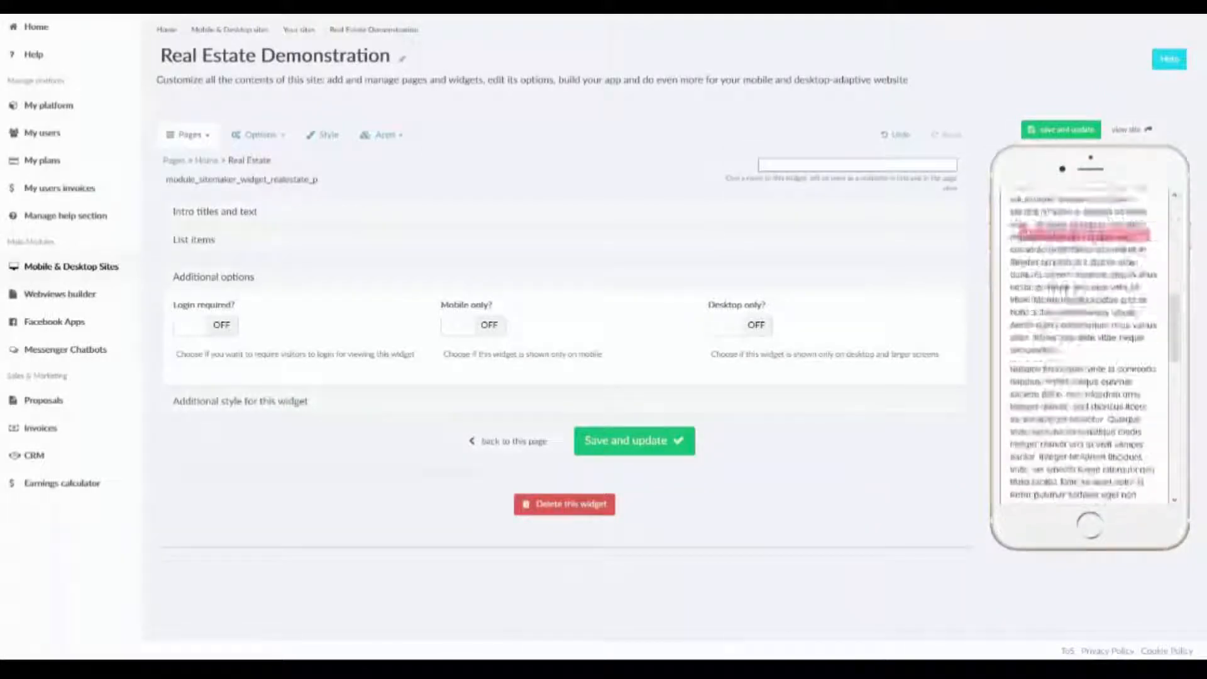
pyautogui.scroll(10, 1065, 366)
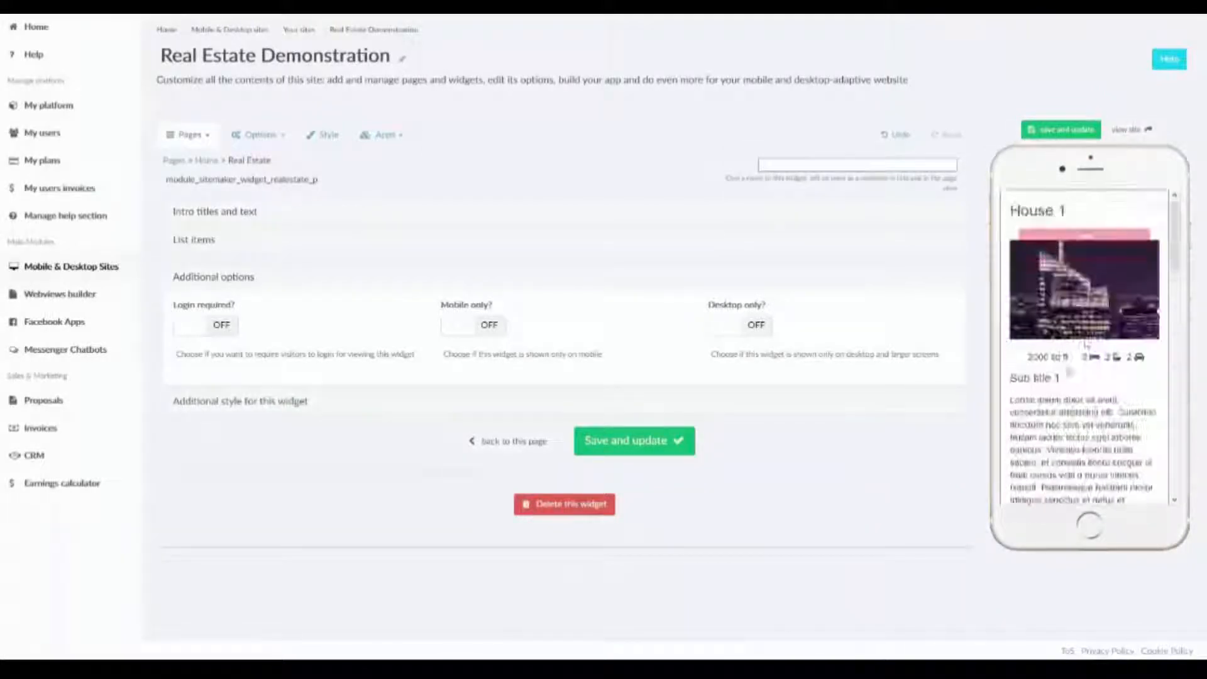
# Step: Close the House 1 listing in the phone preview and review the widget's intro title fields and list items
pyautogui.click(1157, 209)
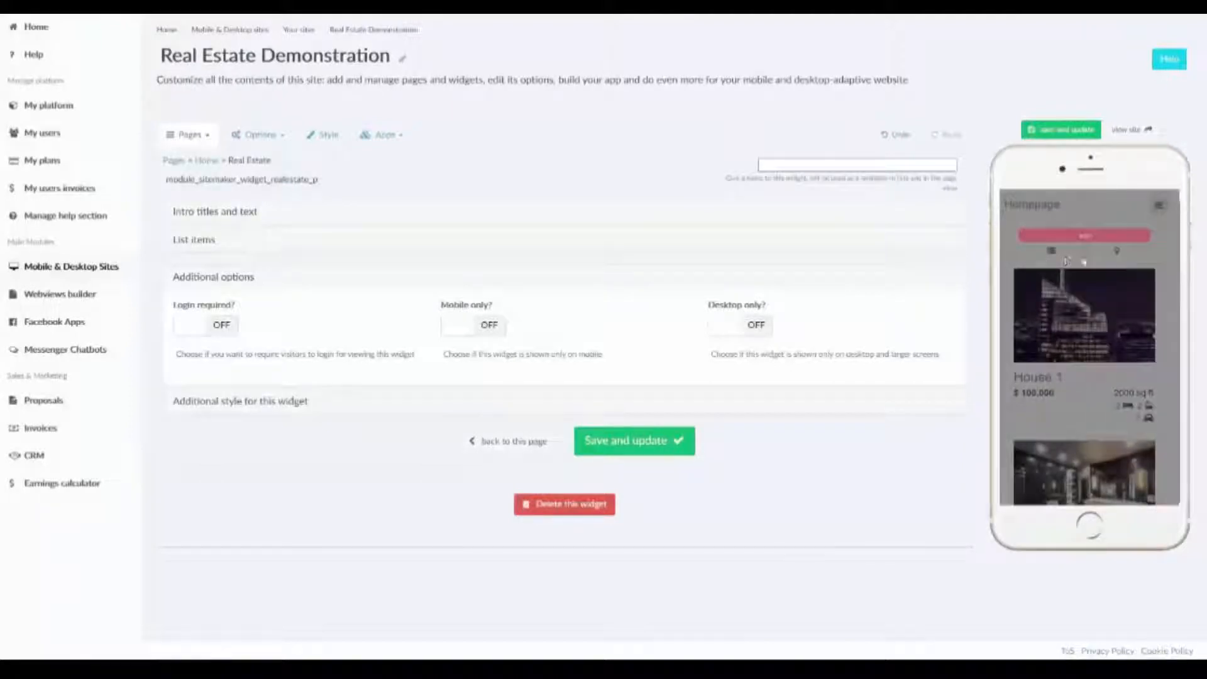
pyautogui.click(237, 213)
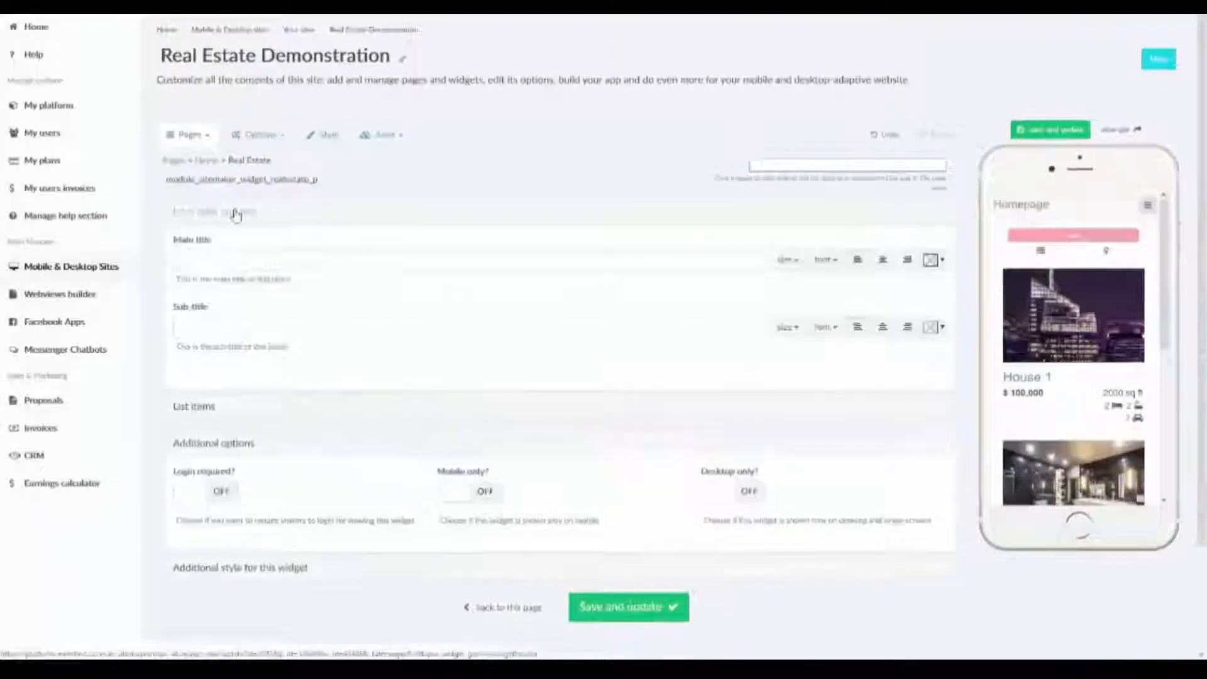
pyautogui.click(198, 405)
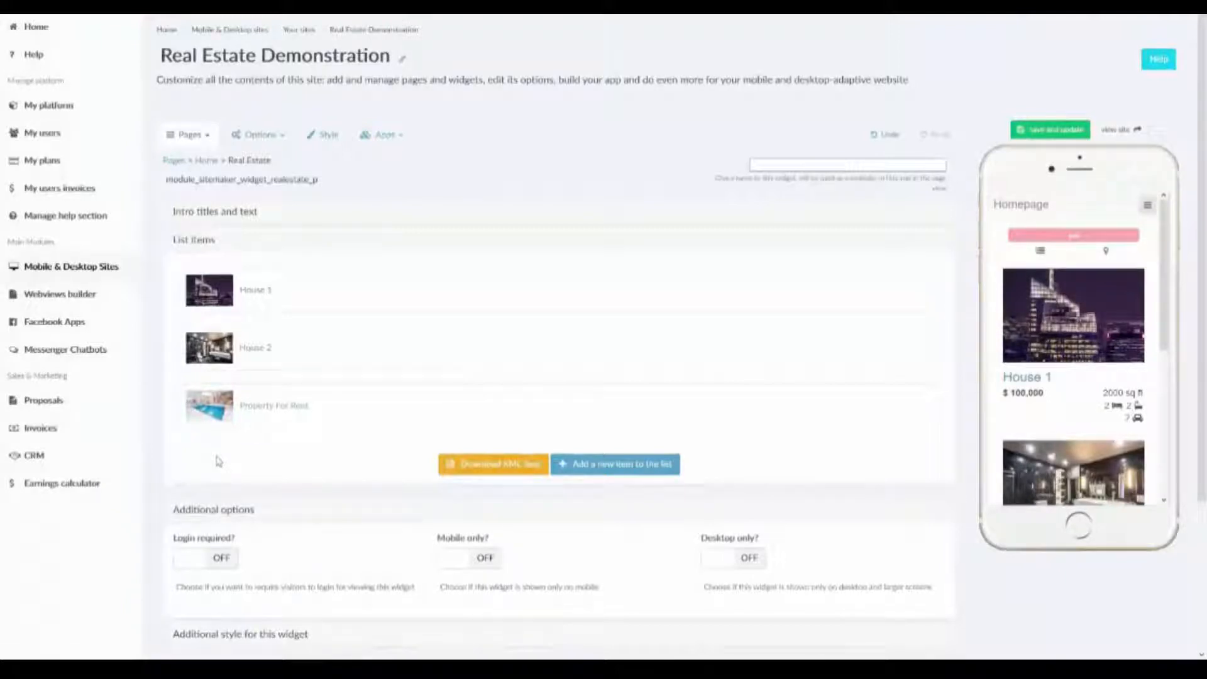
# Step: Open the XML feed of the widget's list items to examine its listing entries, and look through the listings in the phone preview
pyautogui.click(475, 473)
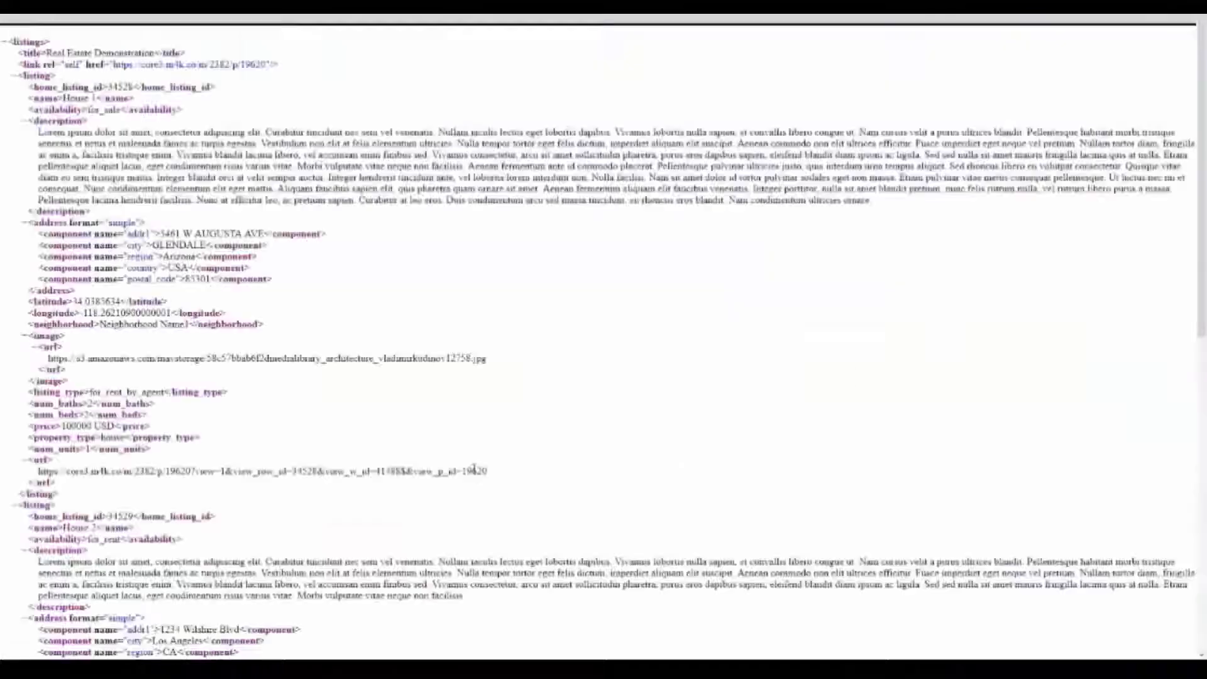
pyautogui.scroll(-10, 378, 346)
pyautogui.scroll(9, 371, 328)
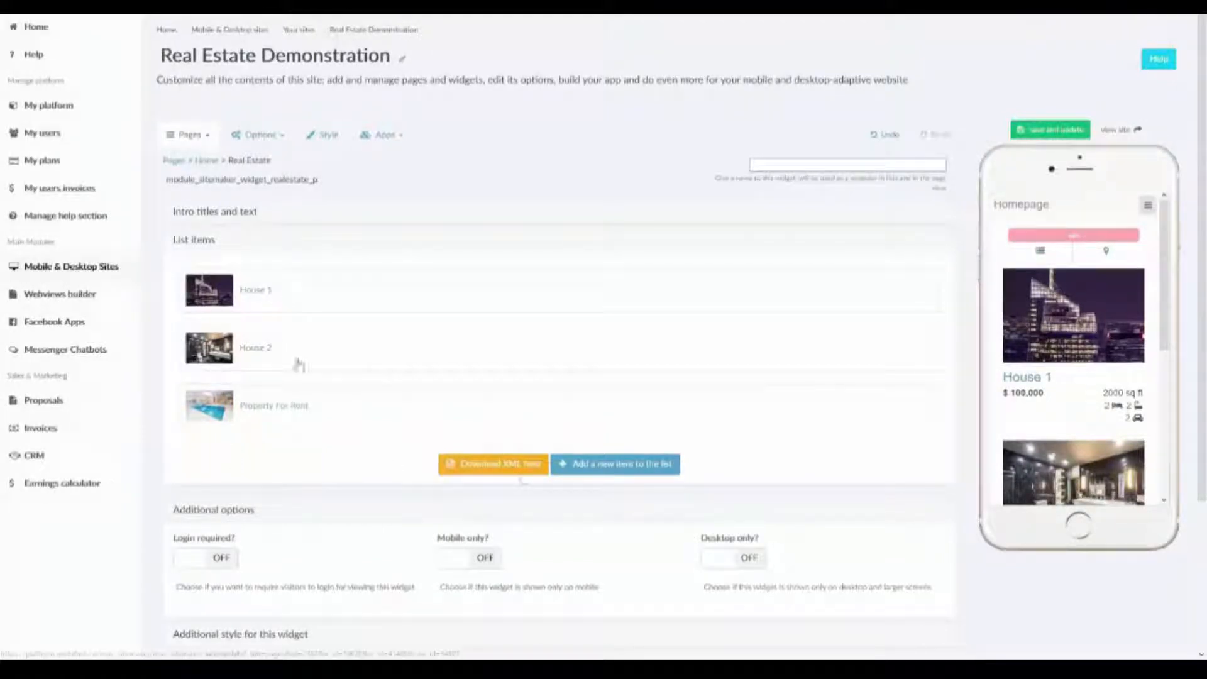
pyautogui.scroll(-5, 1059, 386)
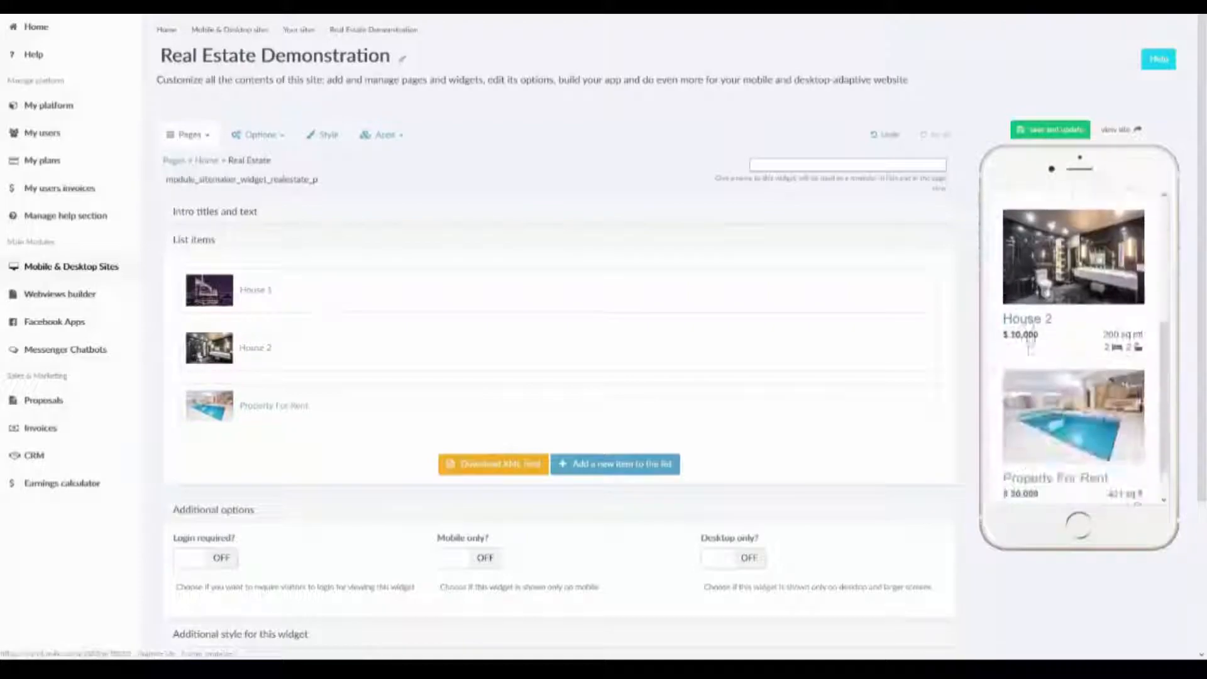